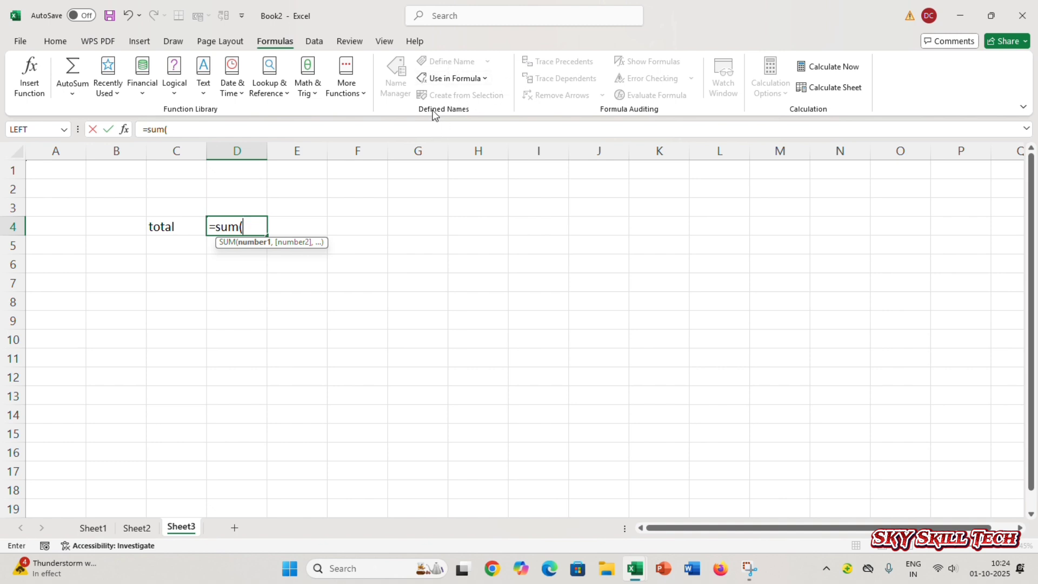
# - Complete the SUM formula in D4 with the named ranges abc and xyz as its arguments
pyautogui.click(483, 81)
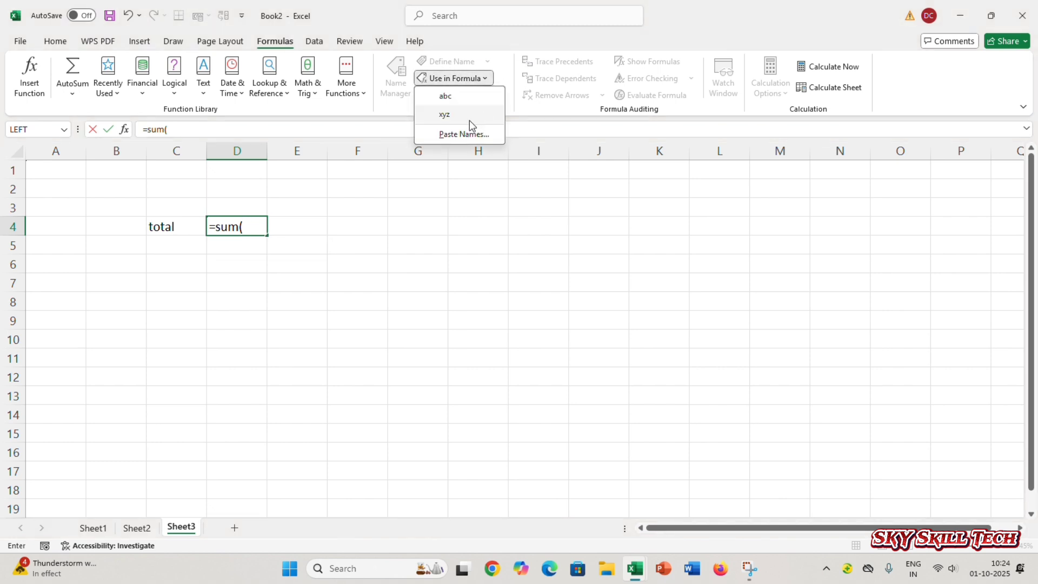
pyautogui.click(462, 100)
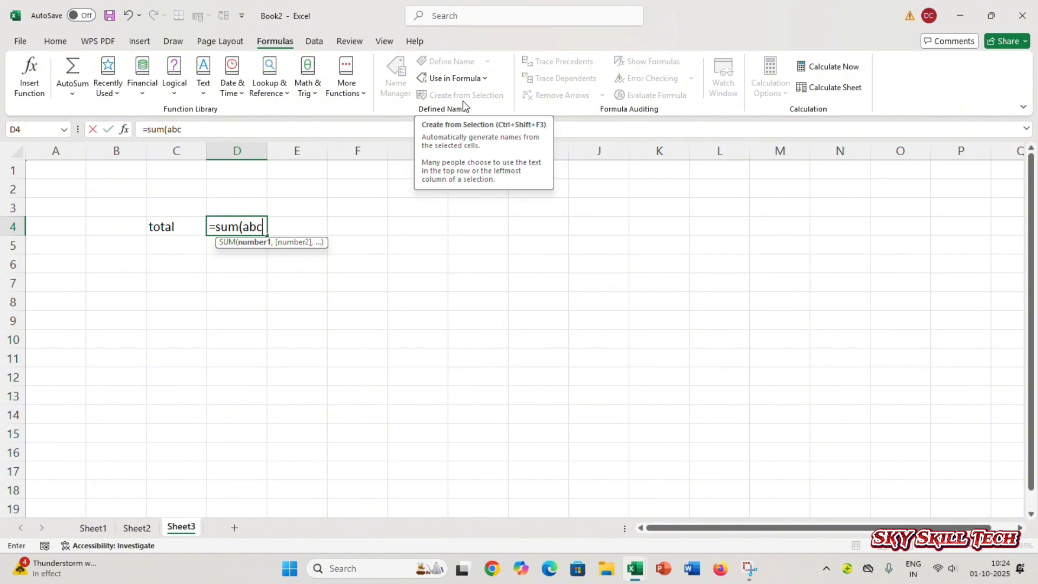
pyautogui.write(',')
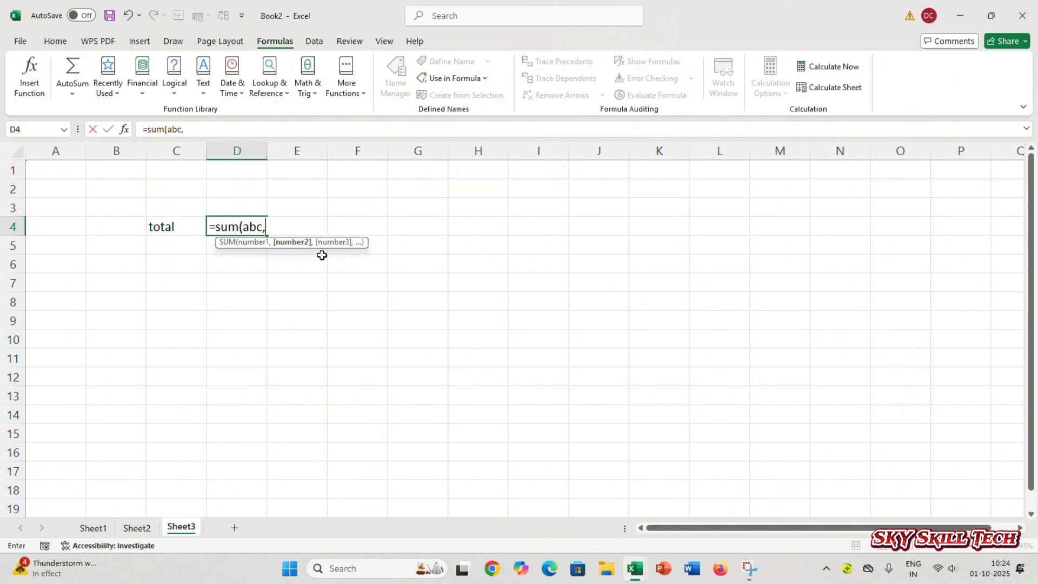
pyautogui.click(490, 79)
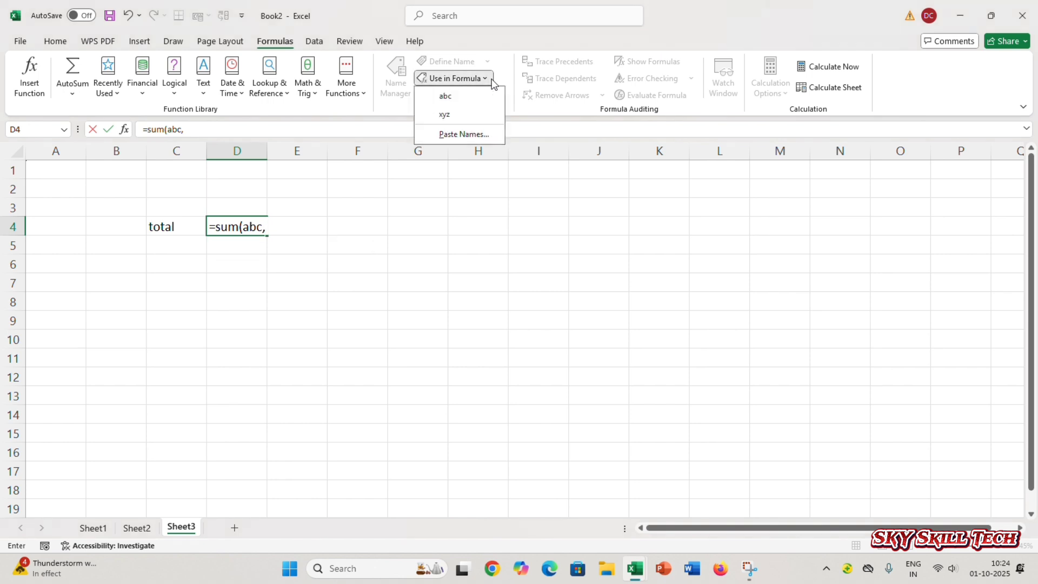
pyautogui.click(446, 115)
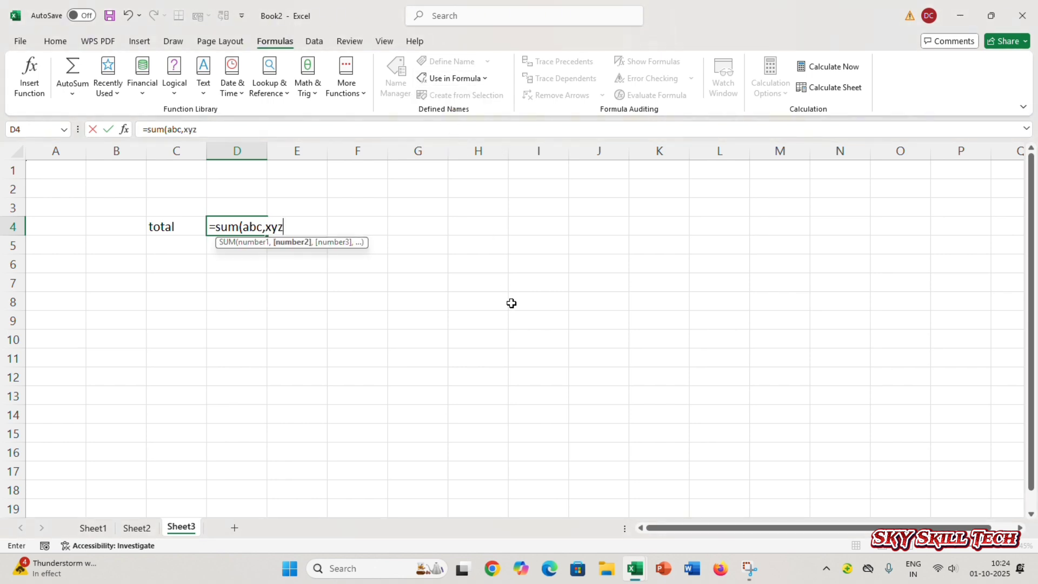
pyautogui.write(')')
pyautogui.press('Return')
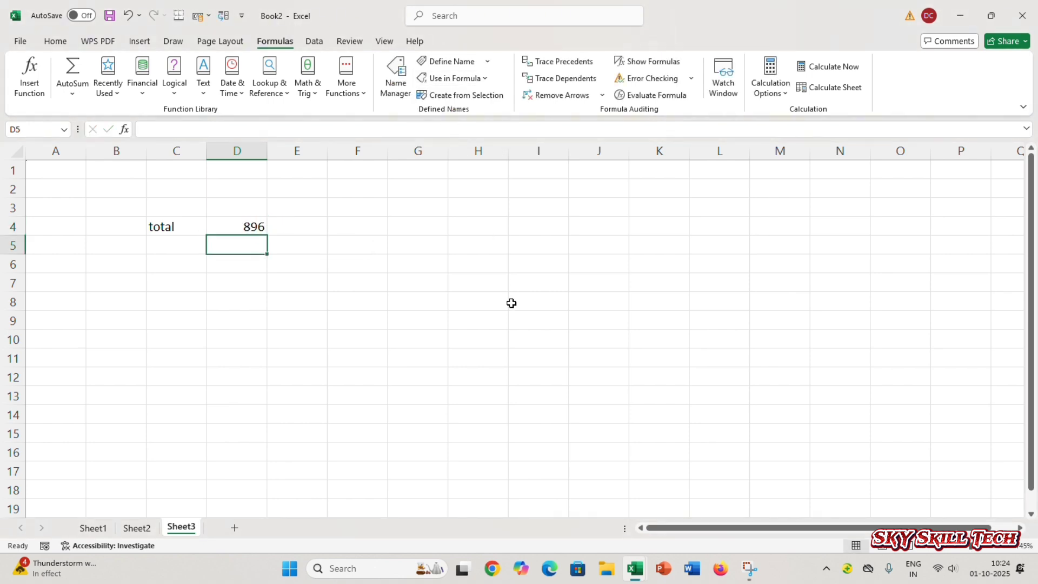
pyautogui.press('Up')
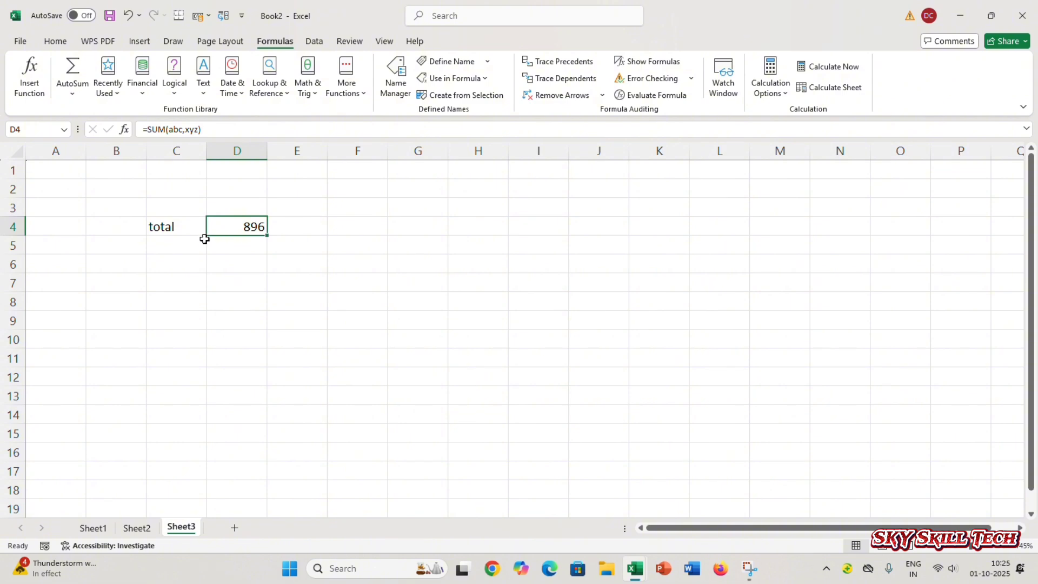
# - Make the "total" label in C4 bold
pyautogui.click(186, 228)
pyautogui.hotkey('ctrl', 'b')
pyautogui.click(239, 274)
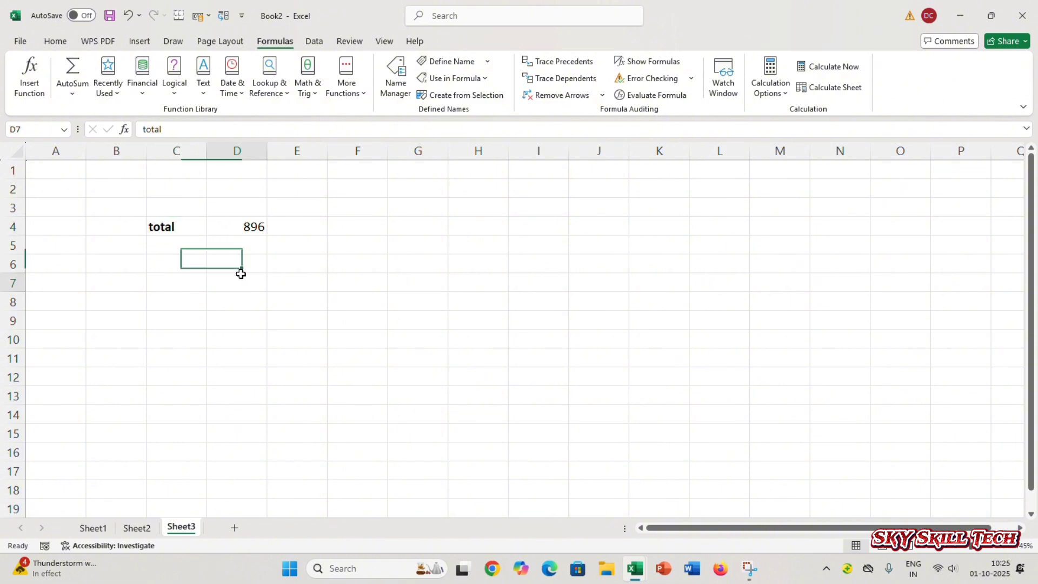
pyautogui.click(254, 227)
# - Enter 41 in cell E7 of Sheet1 and check the recalculated total in D4 of Sheet3
pyautogui.click(94, 527)
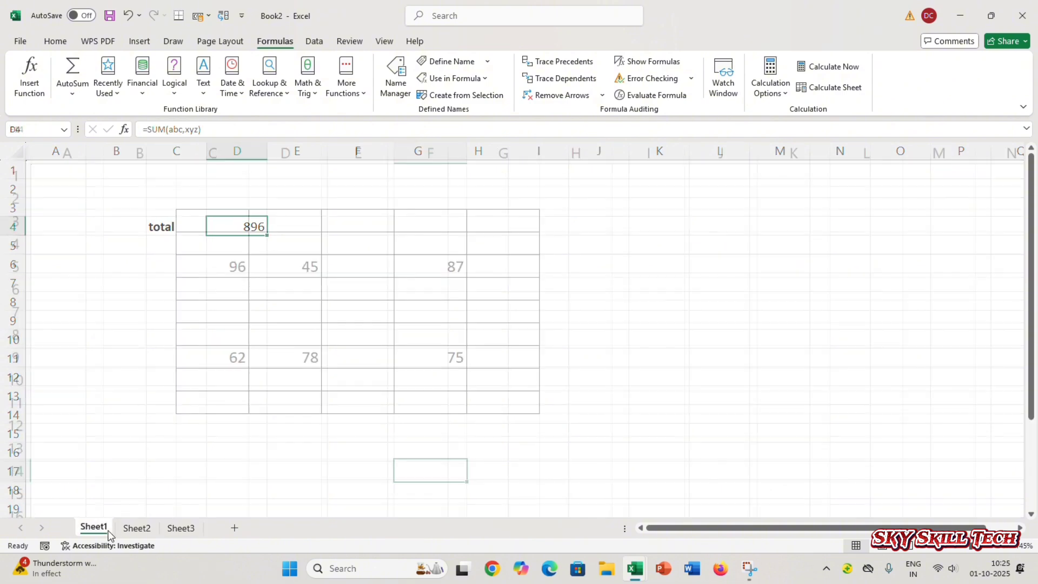
pyautogui.click(341, 303)
pyautogui.write('41')
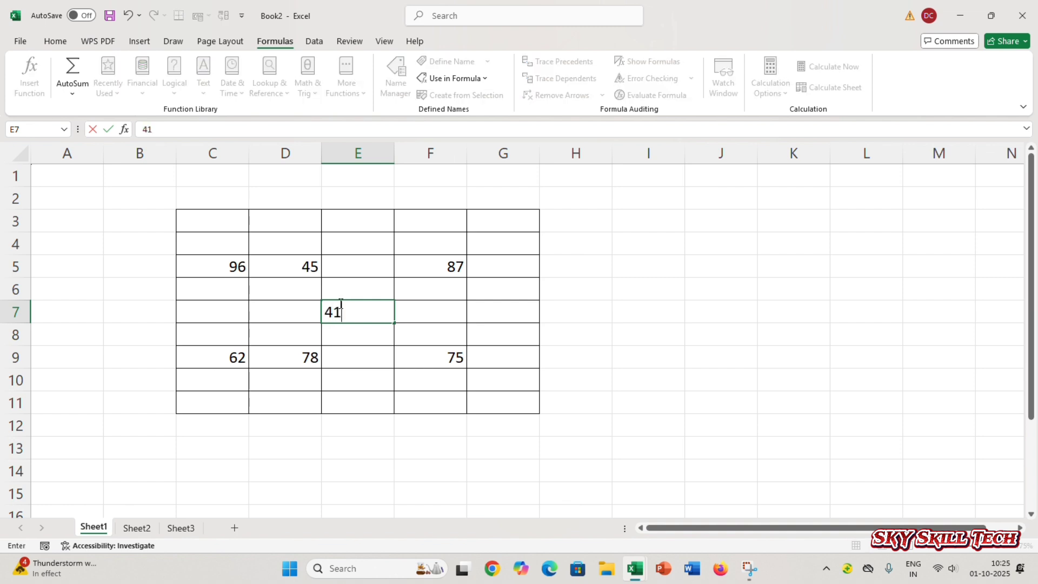
pyautogui.click(332, 375)
pyautogui.click(182, 528)
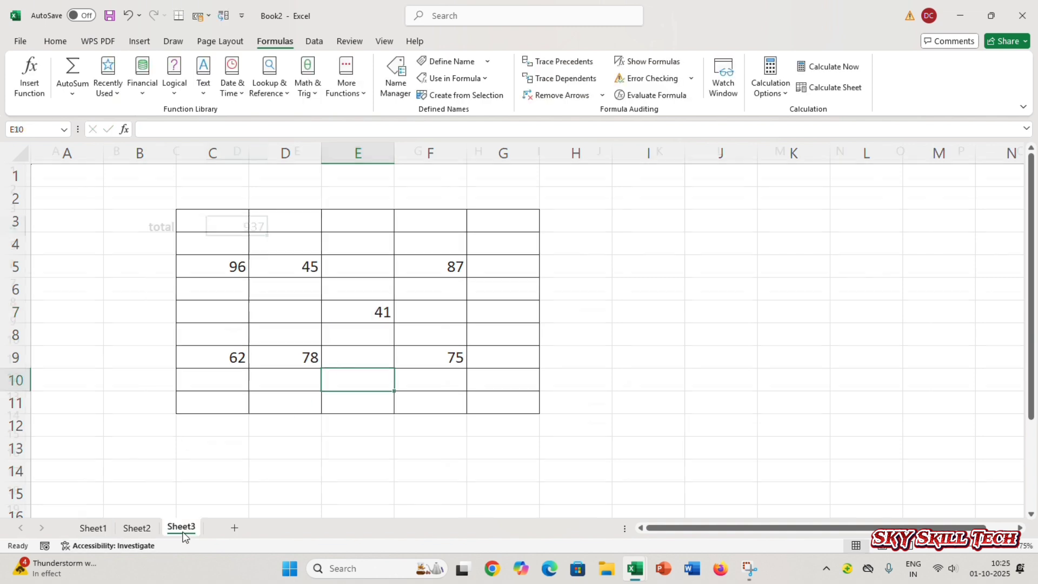
pyautogui.click(264, 285)
pyautogui.click(247, 229)
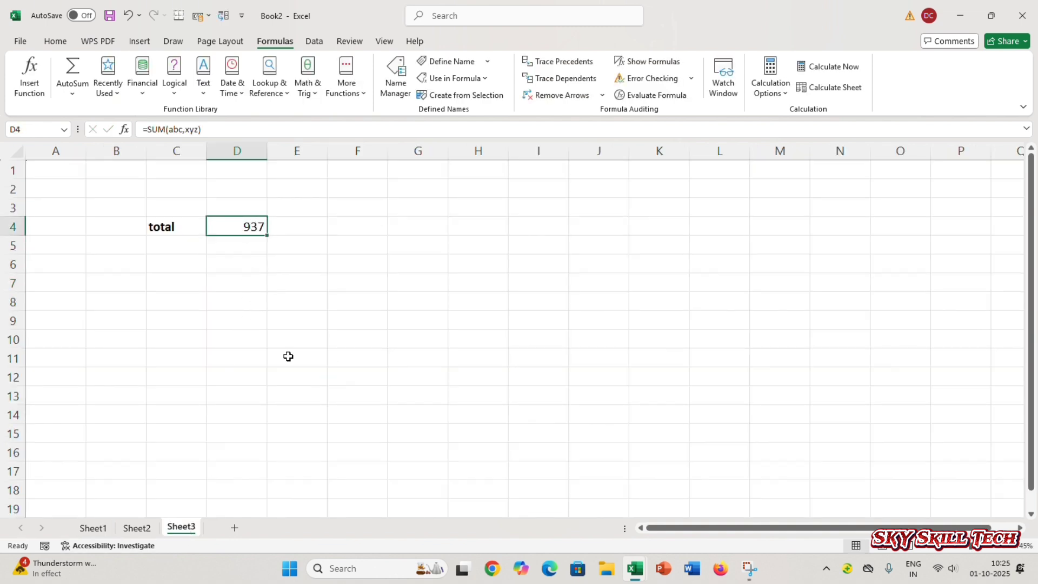
pyautogui.keyDown('ctrl'); pyautogui.scroll(3, 288, 356); pyautogui.keyUp('ctrl')
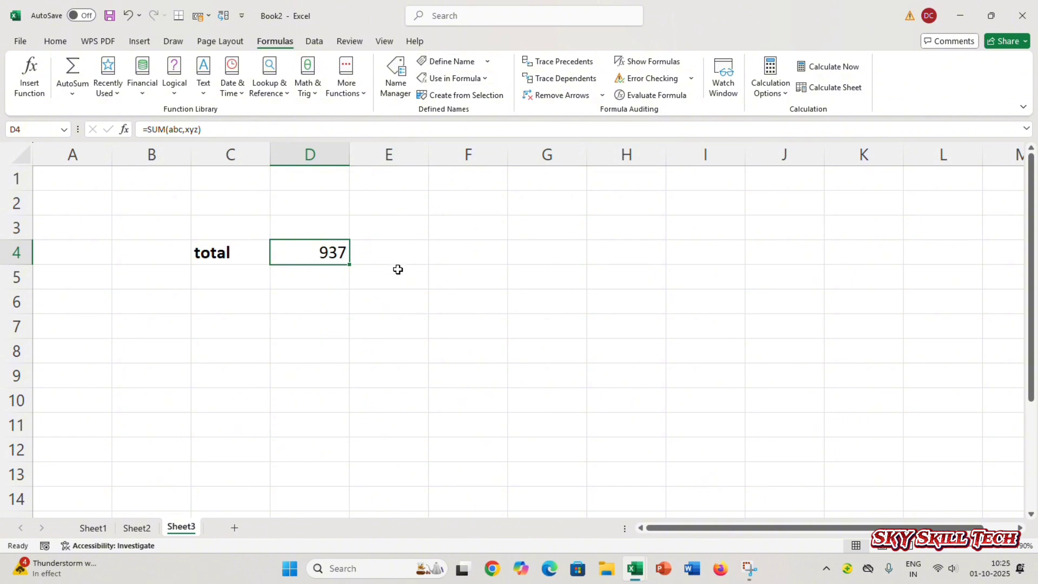
pyautogui.moveTo(440, 259); pyautogui.dragTo(528, 318)
pyautogui.click(566, 243)
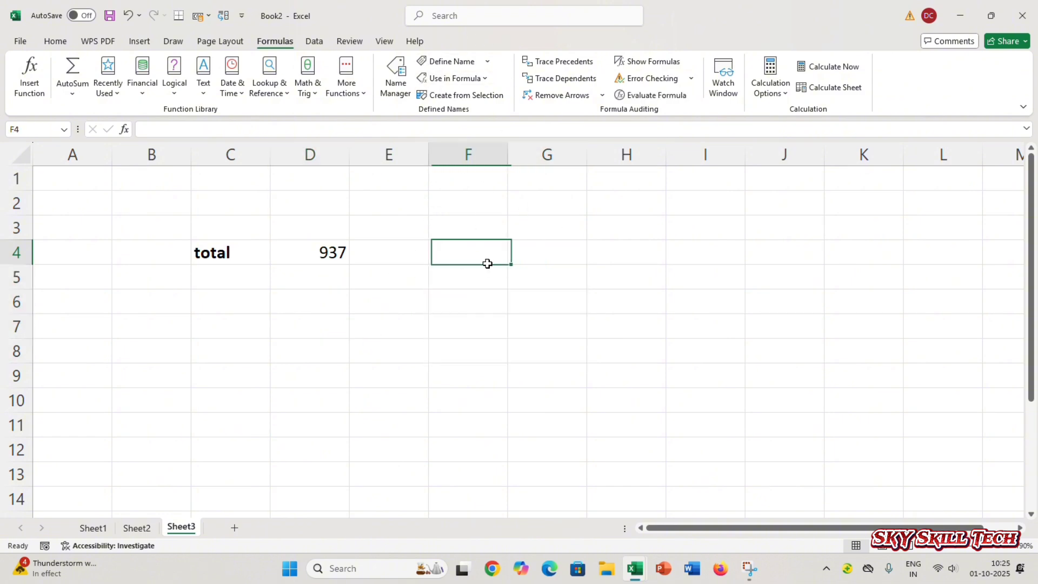
pyautogui.moveTo(487, 261); pyautogui.dragTo(543, 348)
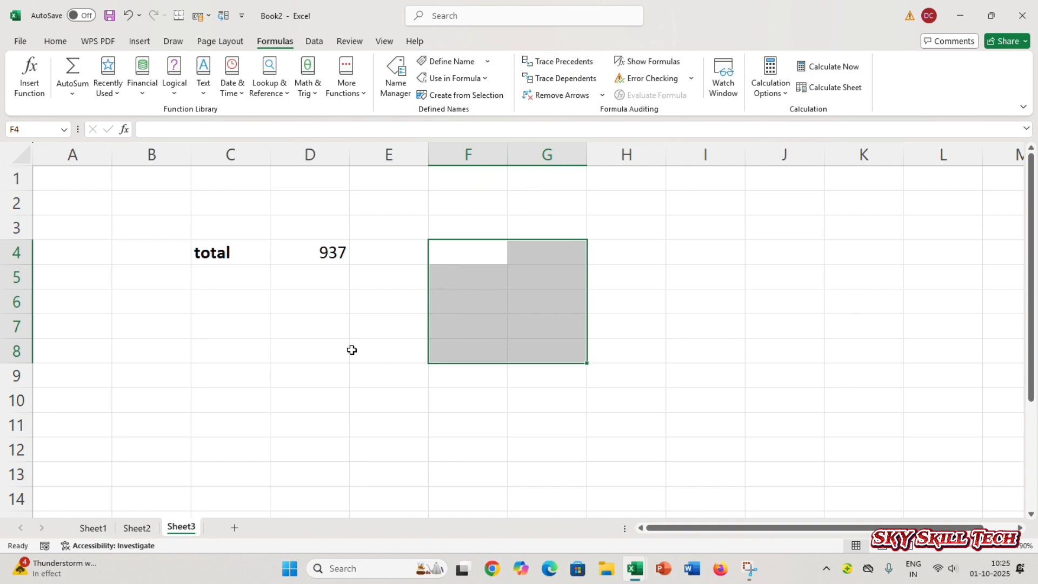
pyautogui.click(337, 414)
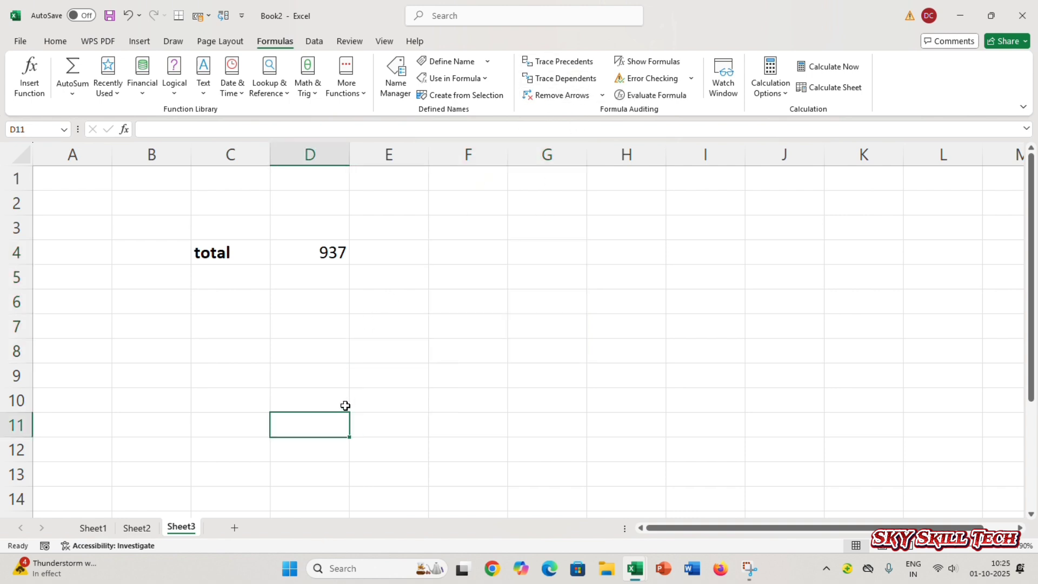
# - Enter a SUM formula over the bordered table (named range xyz) in C18 of Sheet2 and make its result bold
pyautogui.click(136, 527)
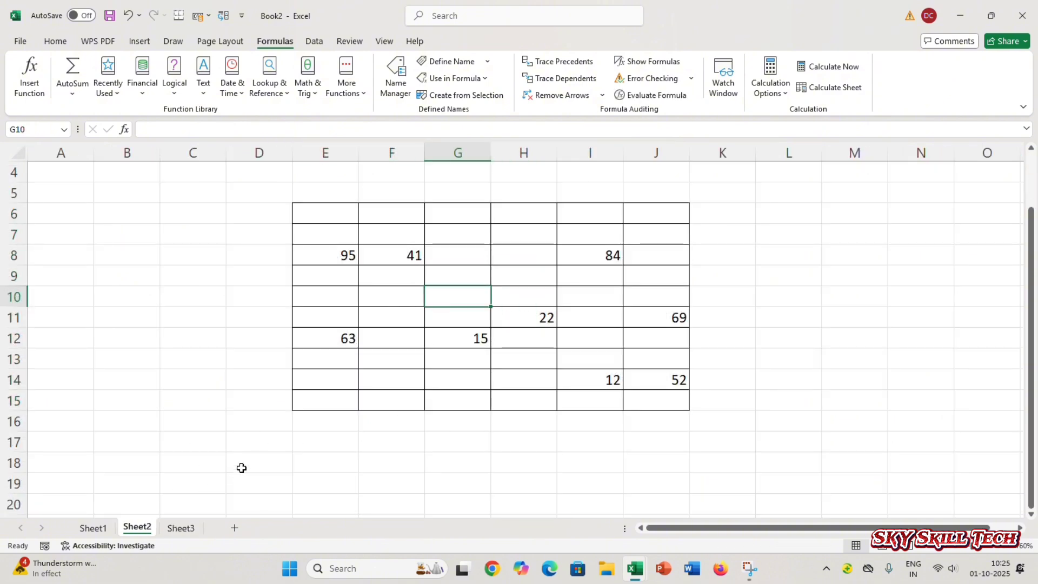
pyautogui.click(209, 468)
pyautogui.doubleClick(218, 469)
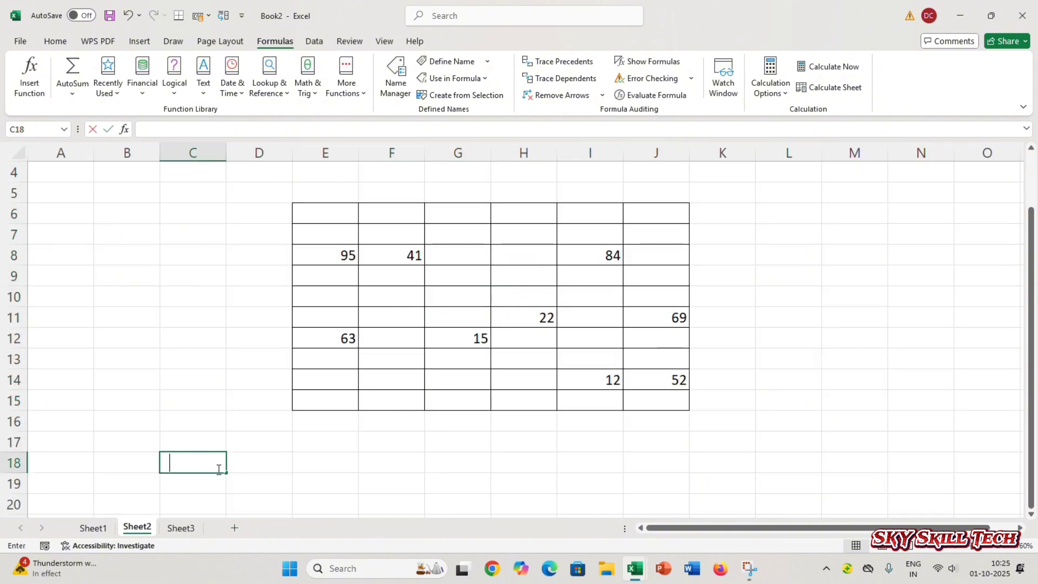
pyautogui.write('=sum')
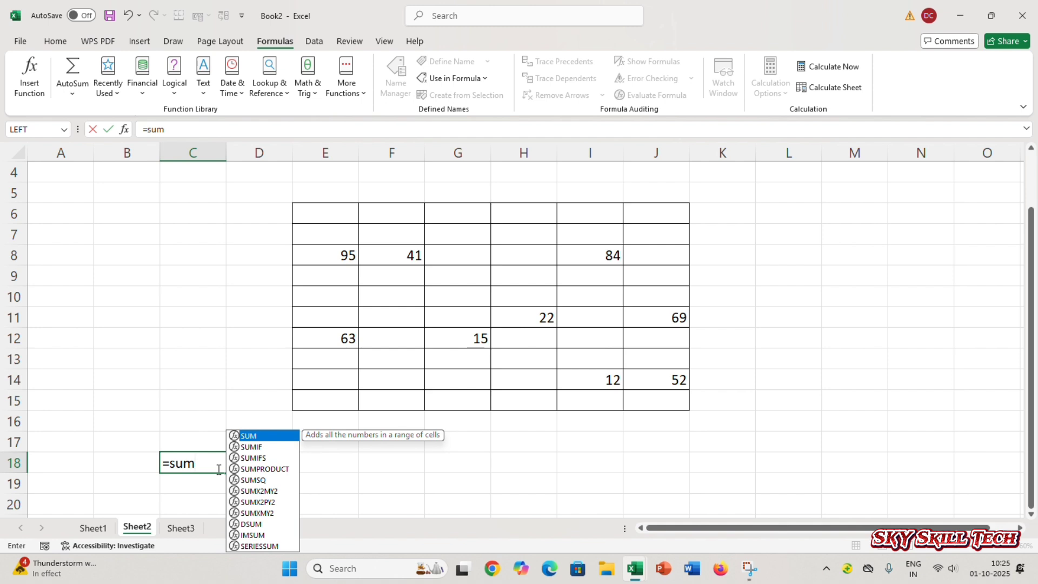
pyautogui.write('(')
pyautogui.moveTo(328, 234); pyautogui.dragTo(673, 401)
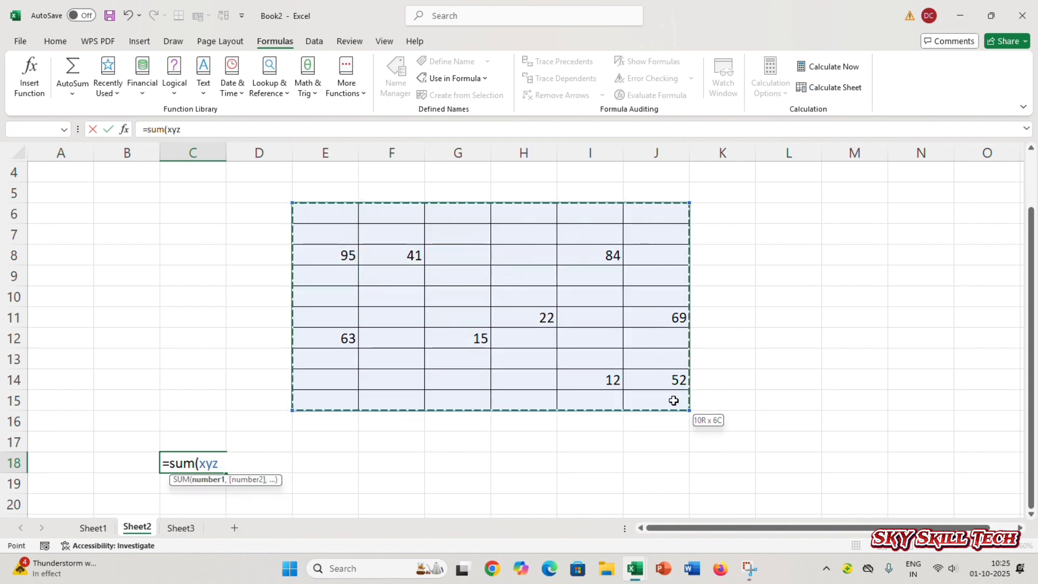
pyautogui.press('Return')
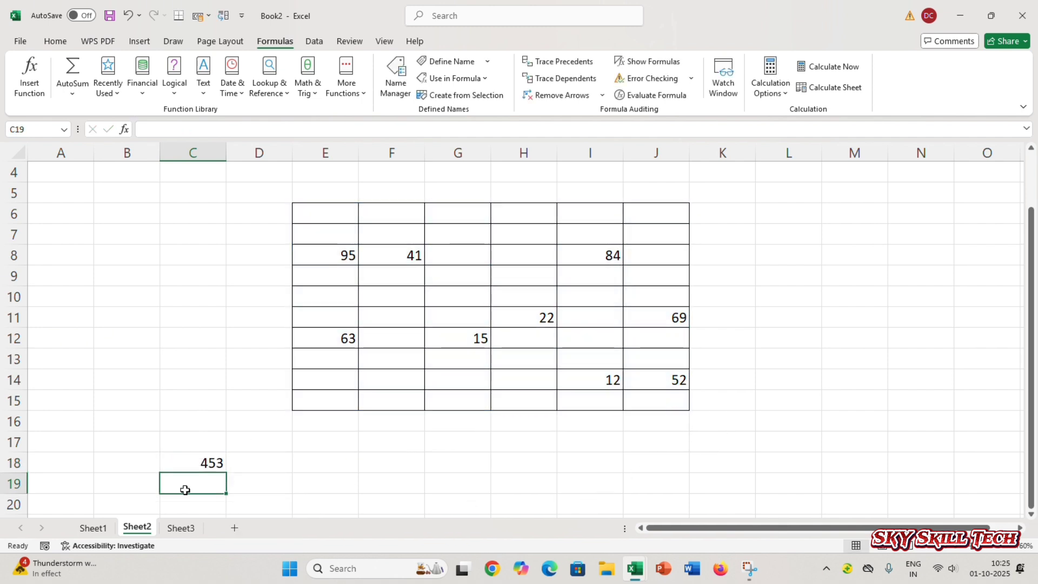
pyautogui.click(200, 464)
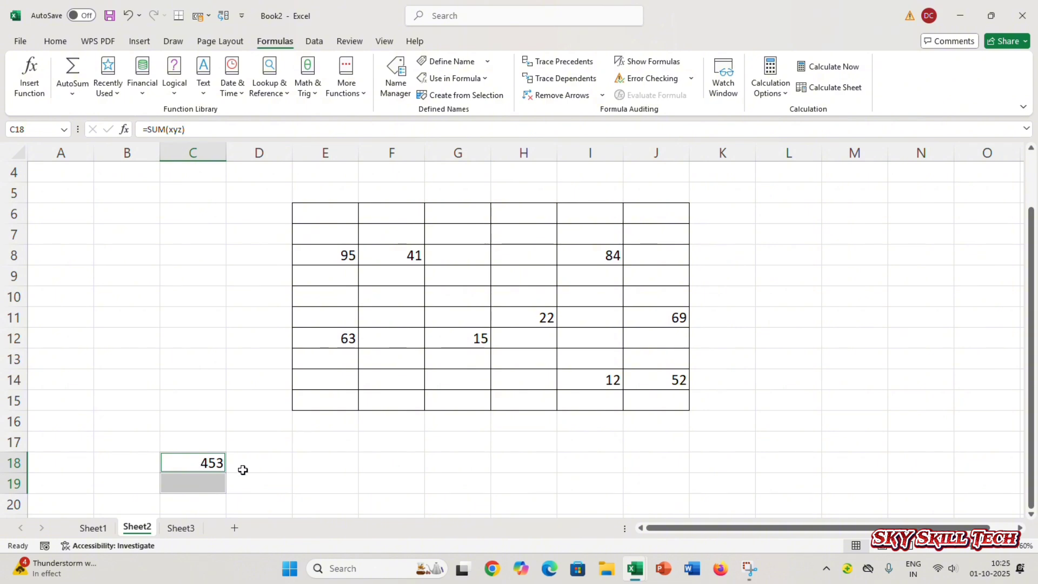
pyautogui.click(99, 534)
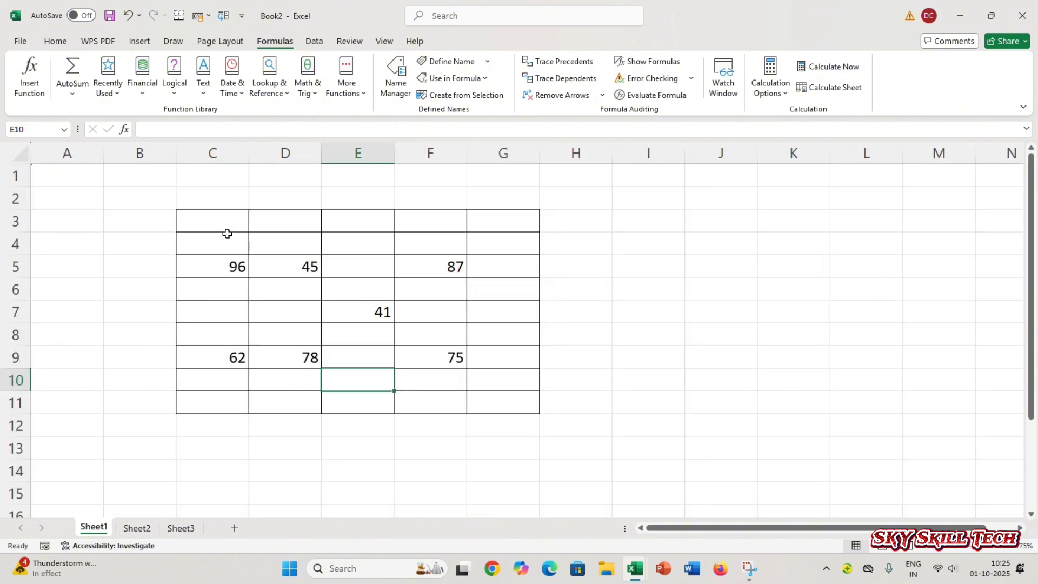
pyautogui.click(590, 408)
pyautogui.click(142, 528)
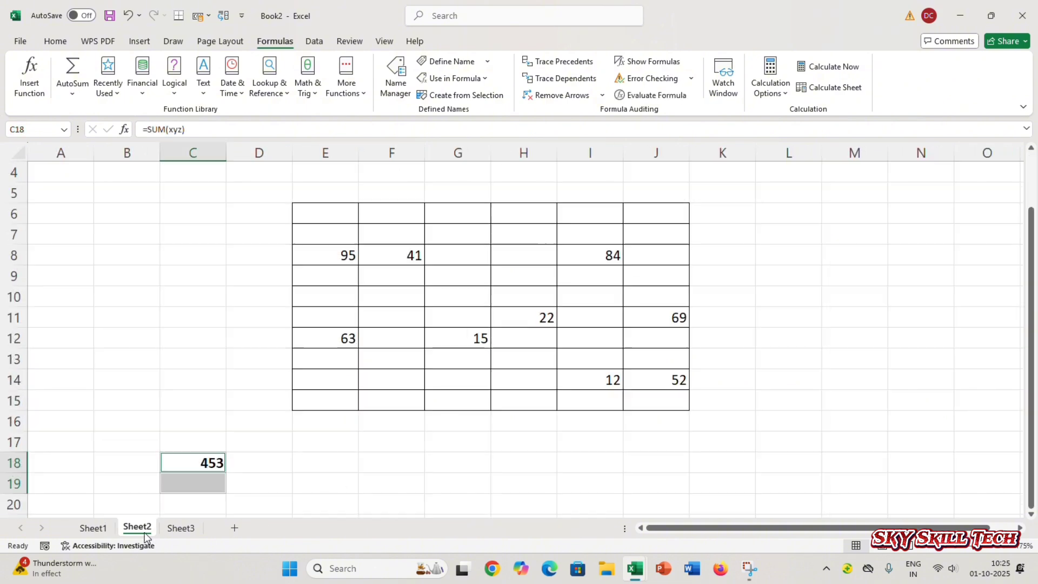
pyautogui.click(399, 469)
# - Enter the formula =E8+I8+J14+E12+H11 in cell G19 of Sheet2 and make its result bold
pyautogui.click(473, 485)
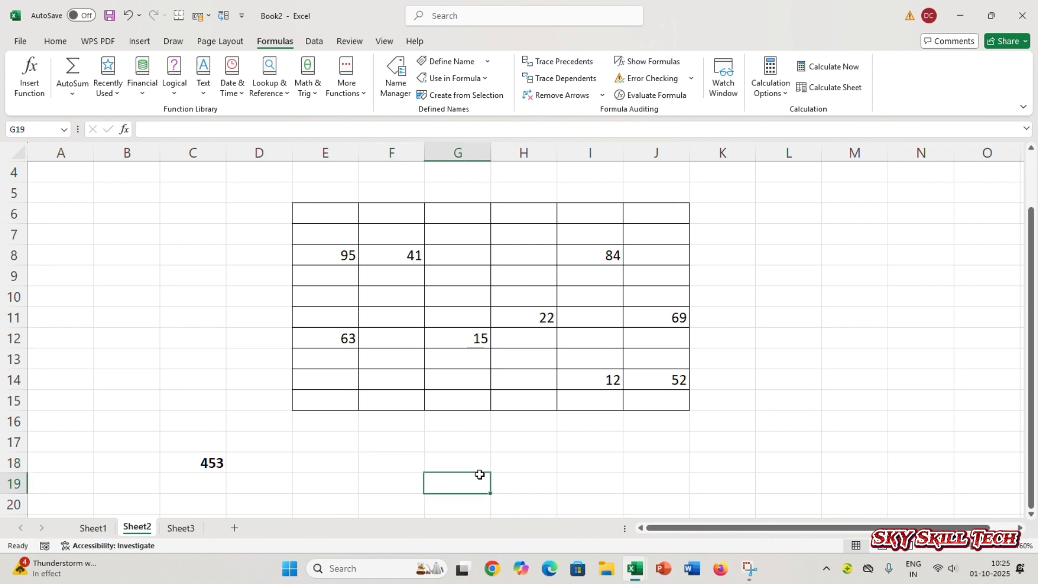
pyautogui.write('=')
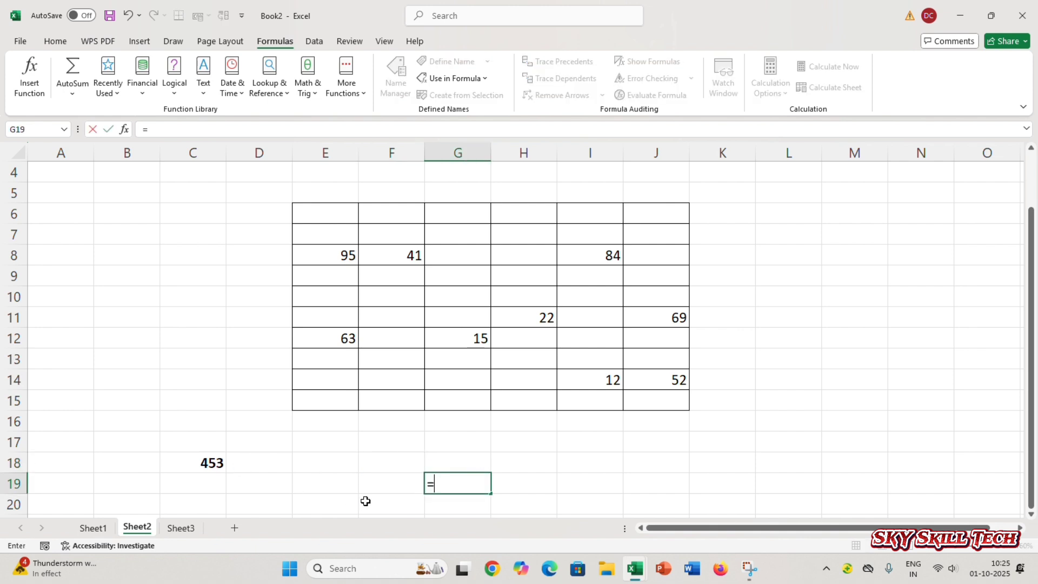
pyautogui.click(336, 254)
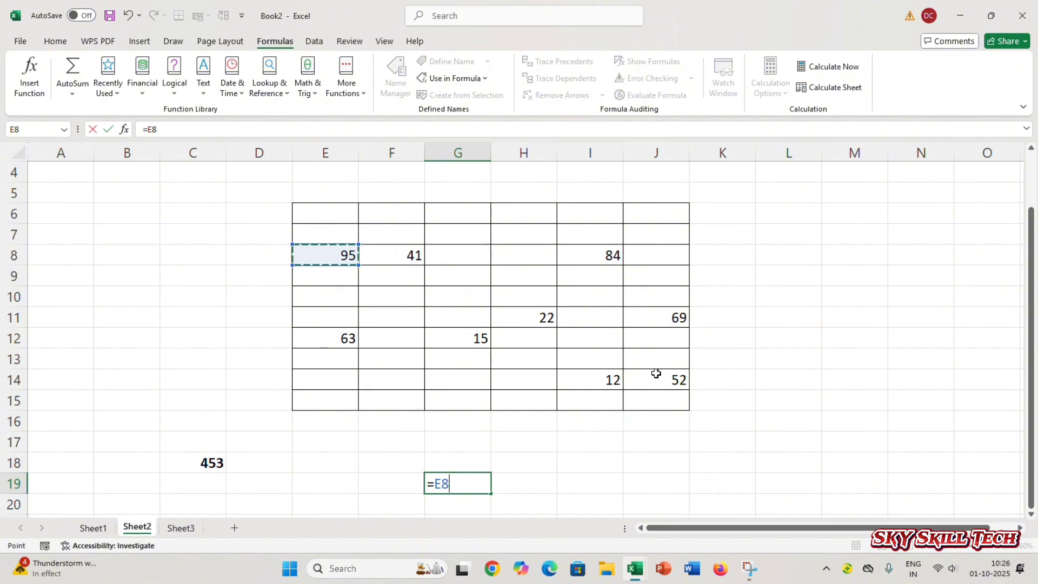
pyautogui.write('+')
pyautogui.click(602, 257)
pyautogui.write('+')
pyautogui.click(669, 384)
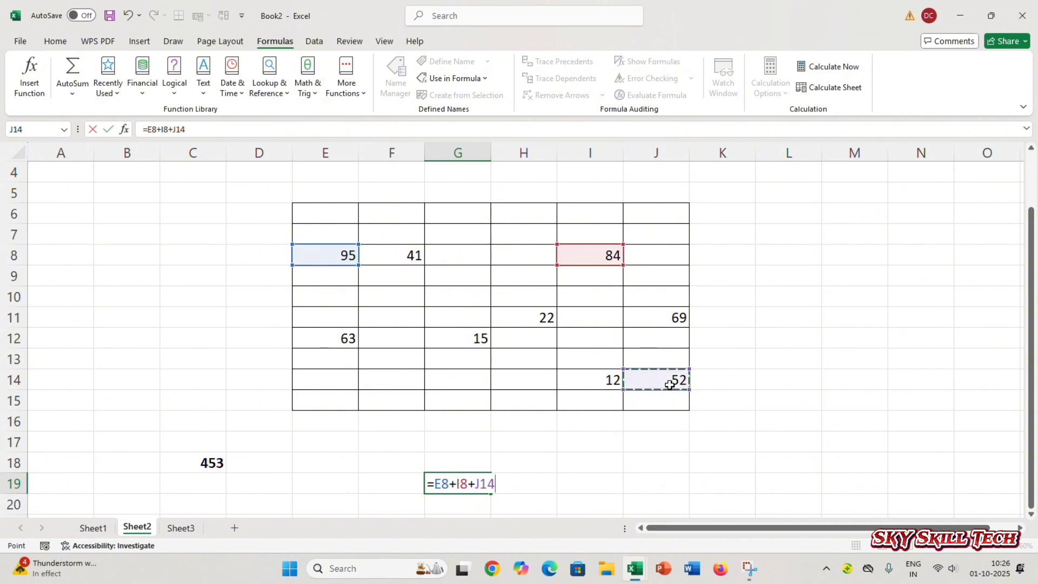
pyautogui.write('+')
pyautogui.click(349, 342)
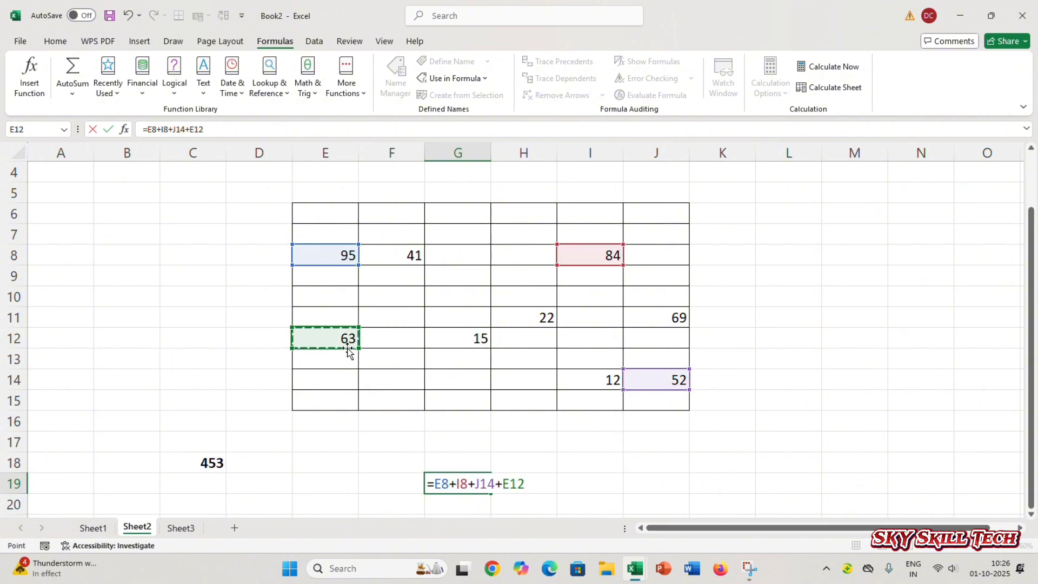
pyautogui.write('+')
pyautogui.click(504, 315)
pyautogui.write('+')
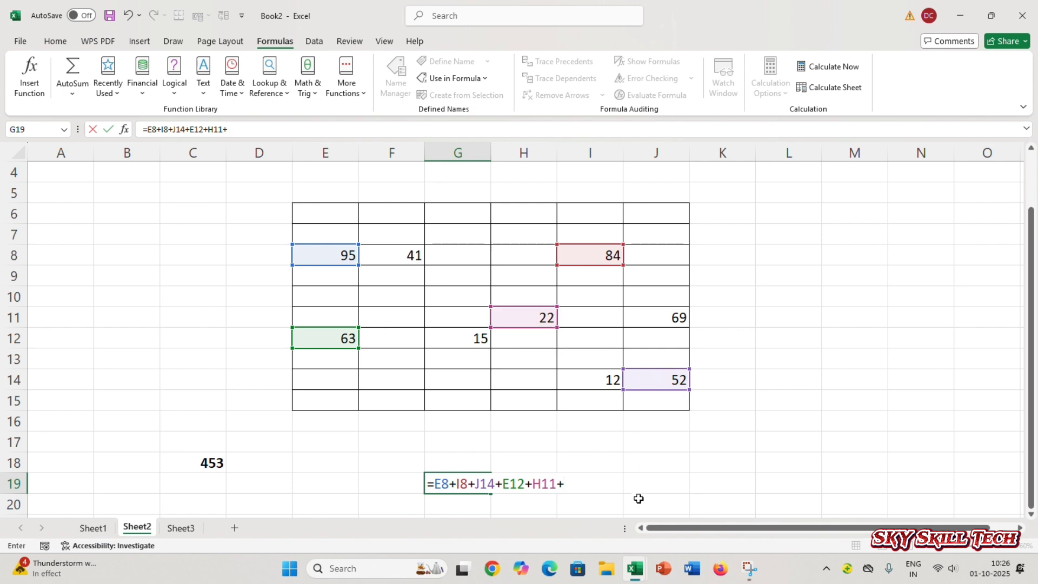
pyautogui.press('Return')
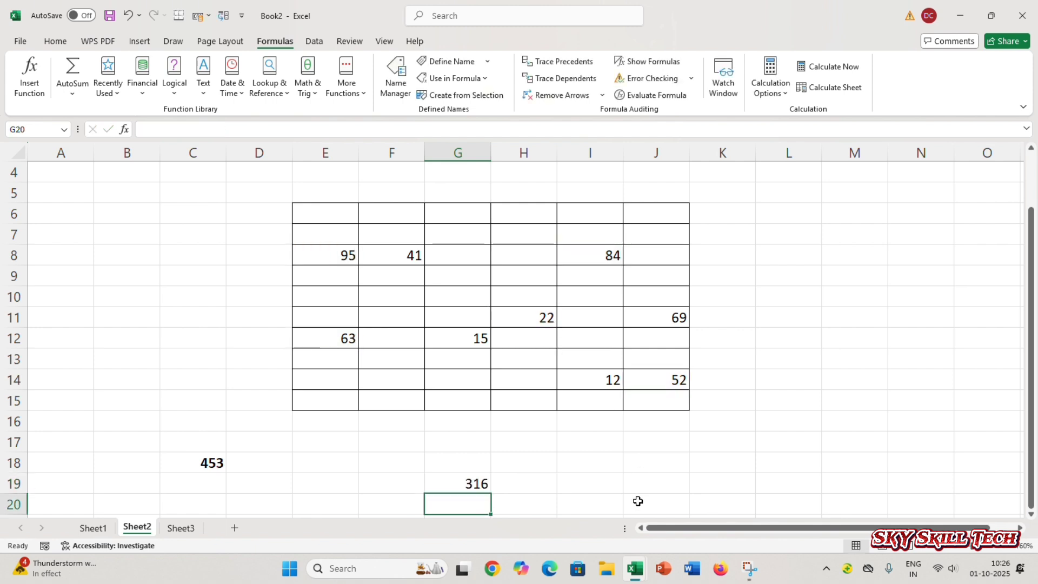
pyautogui.click(456, 484)
pyautogui.click(656, 441)
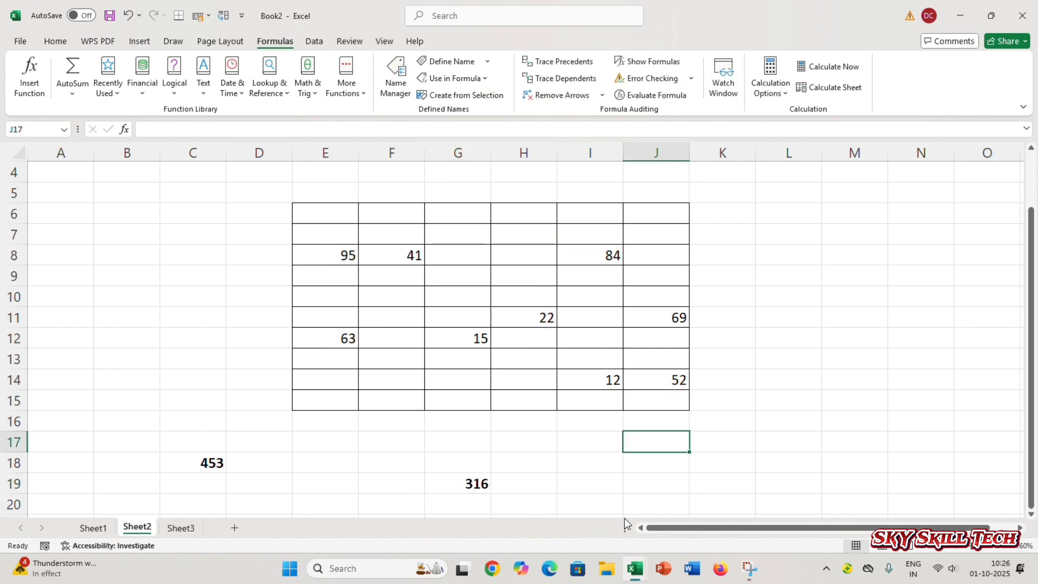
# - Trace the precedents of the formulas in C18 and G19 of Sheet2, and clear the arrows
pyautogui.click(210, 461)
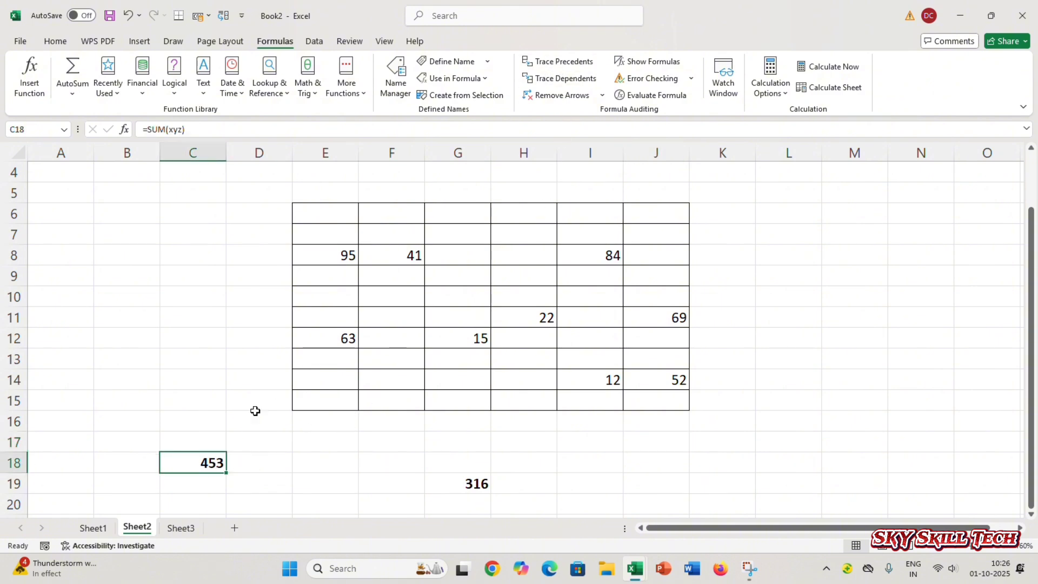
pyautogui.click(573, 62)
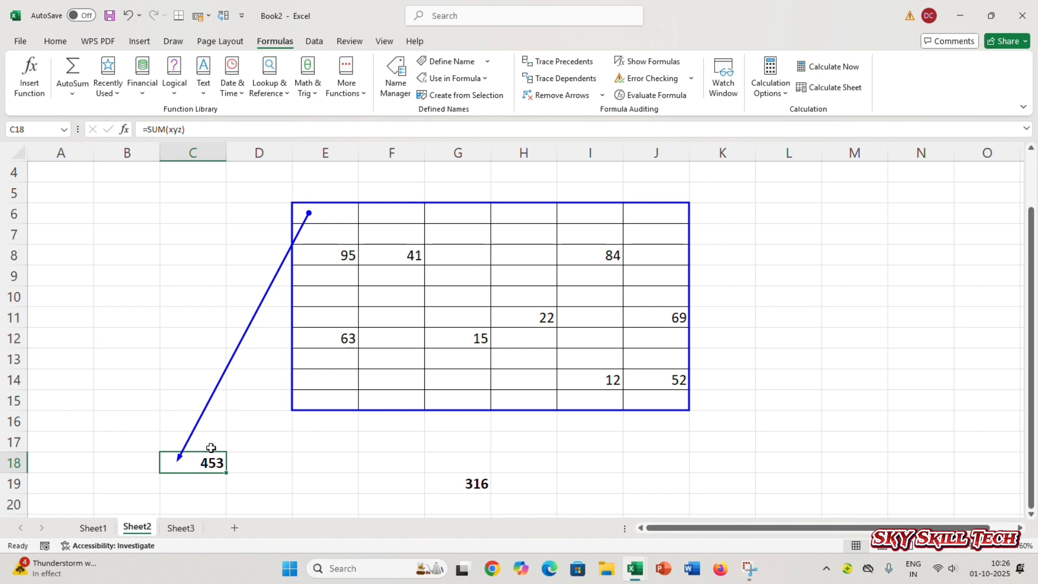
pyautogui.click(469, 483)
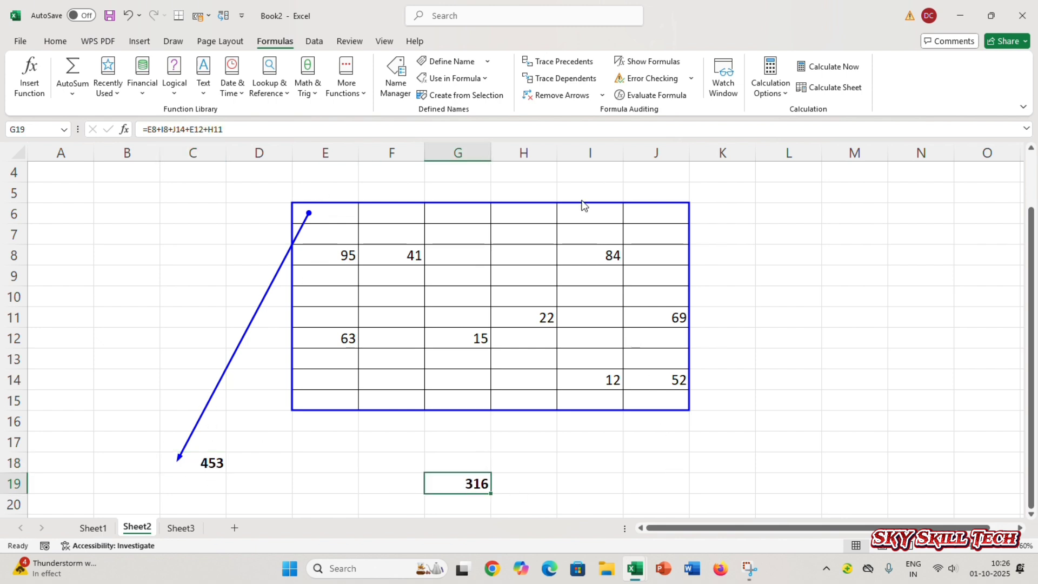
pyautogui.click(557, 61)
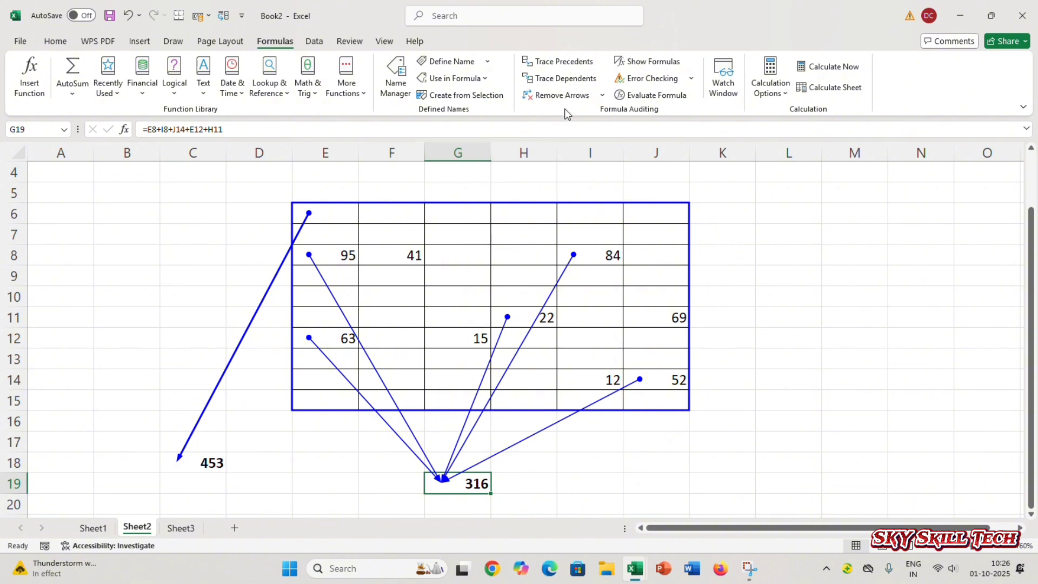
pyautogui.click(560, 96)
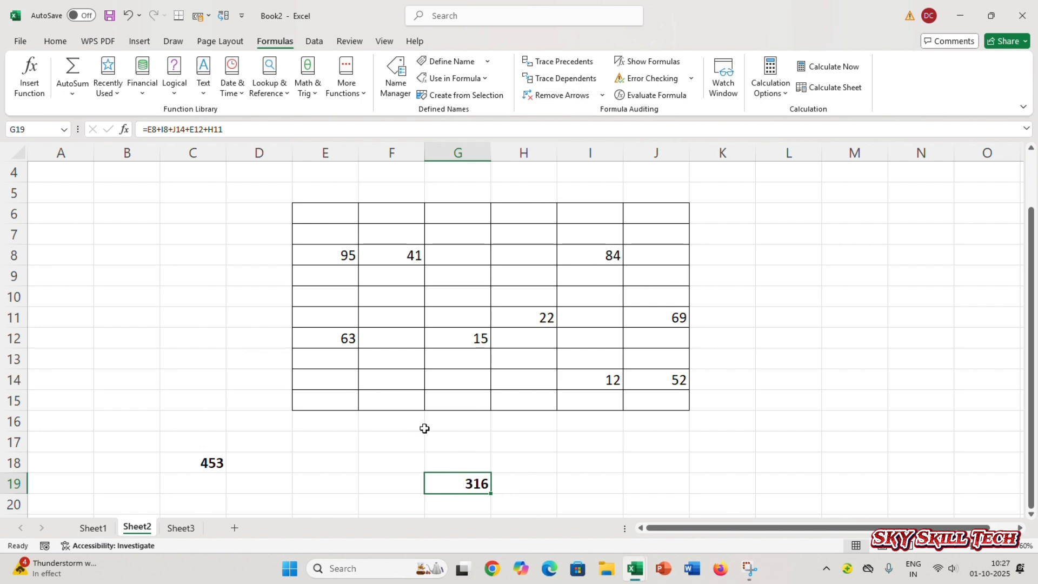
# - Trace the dependents of H11 in Sheet2, view the dependent total in Sheet3, and remove the arrows
pyautogui.click(347, 255)
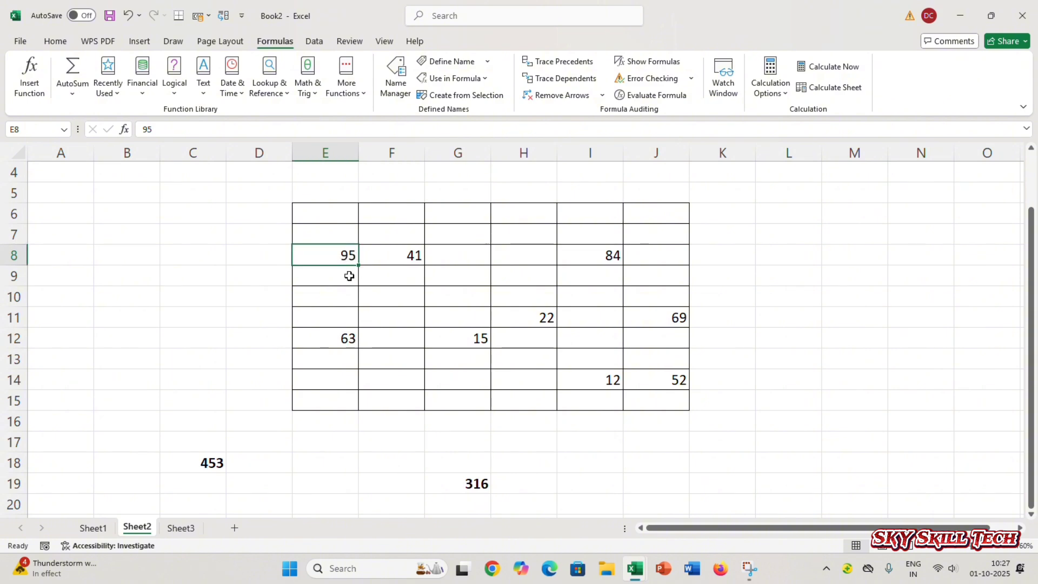
pyautogui.click(479, 339)
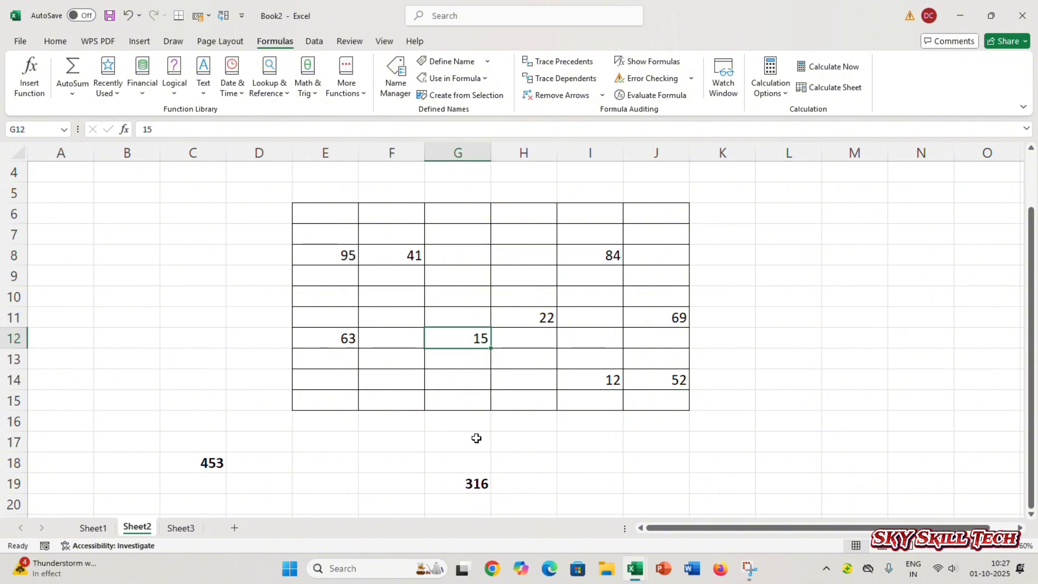
pyautogui.click(541, 319)
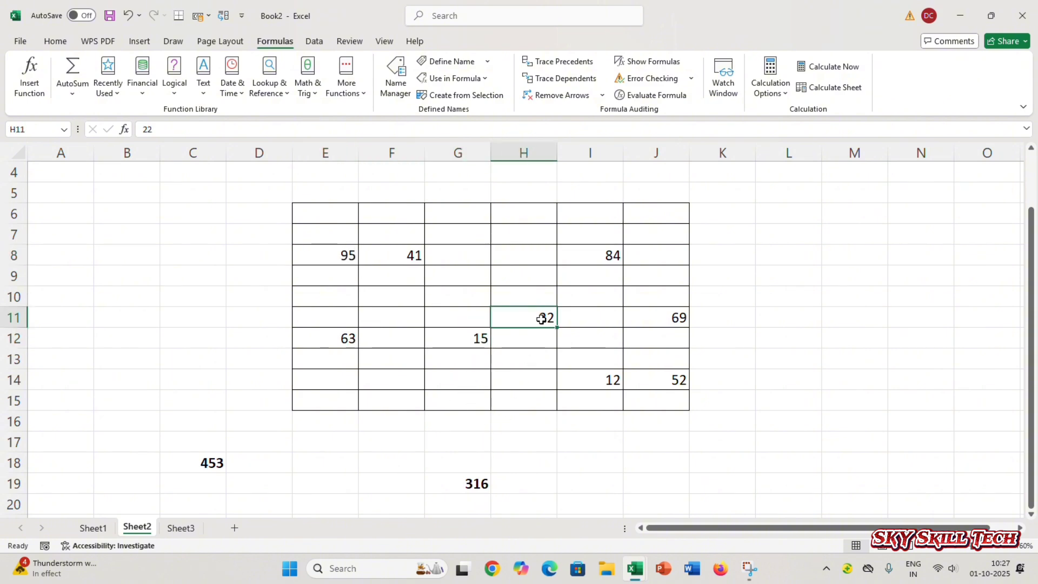
pyautogui.click(559, 80)
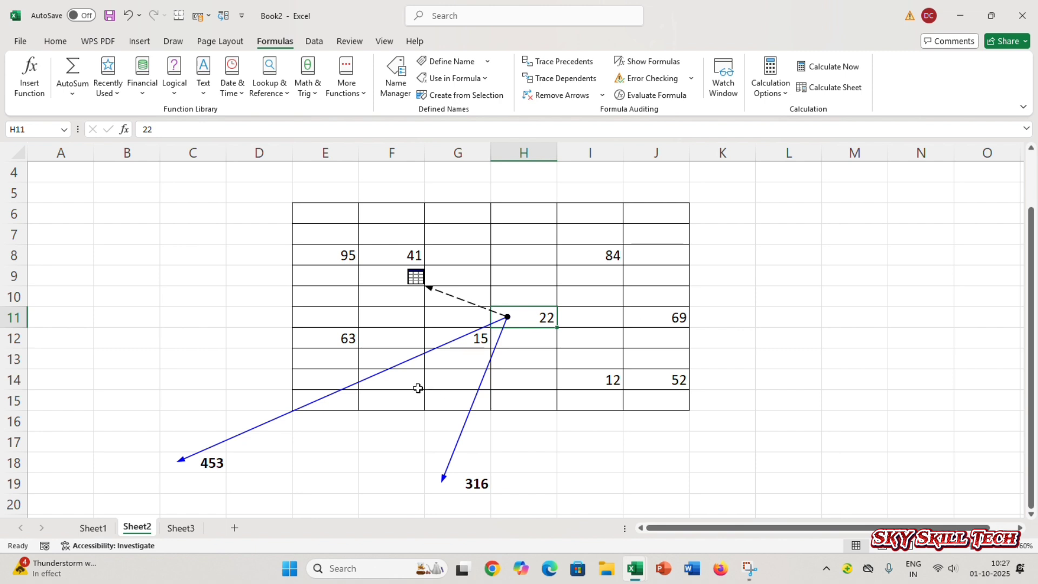
pyautogui.click(197, 527)
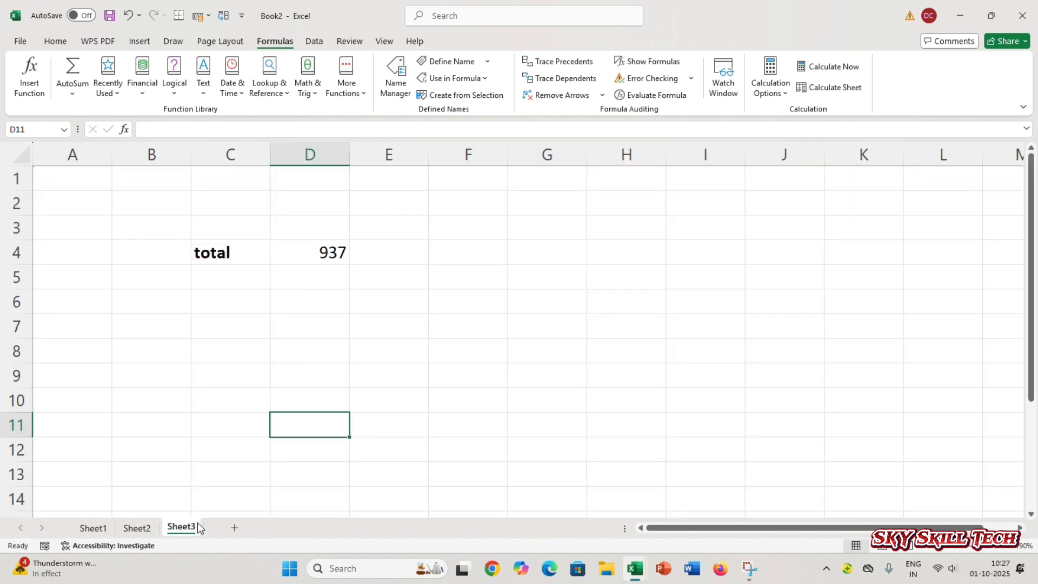
pyautogui.click(139, 529)
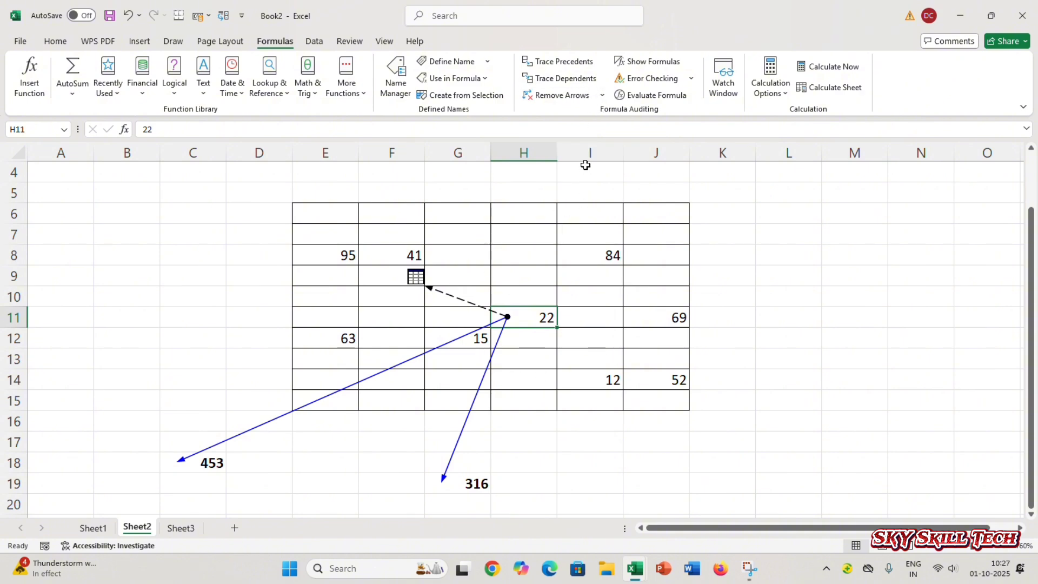
pyautogui.click(557, 96)
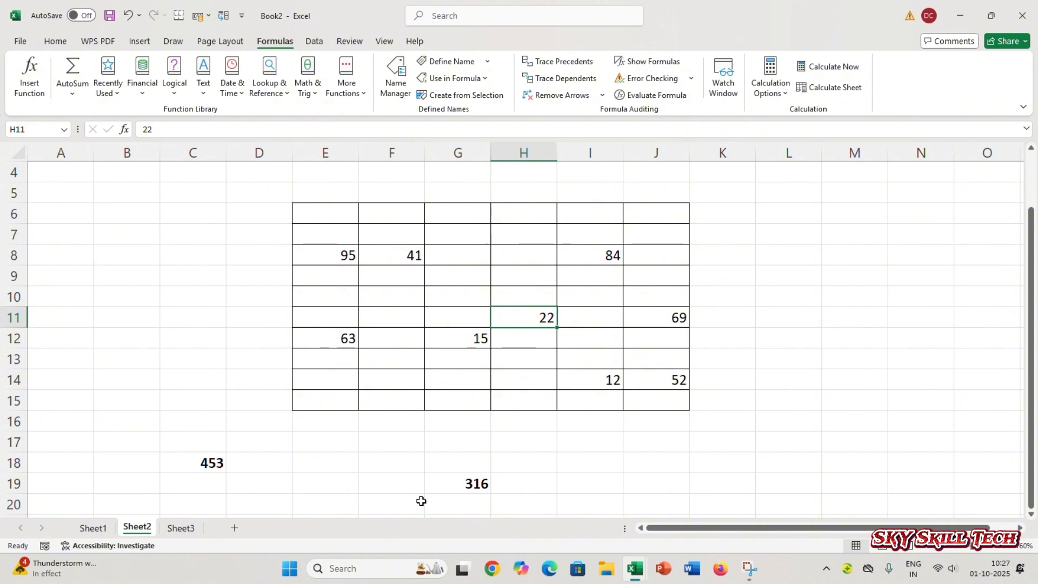
# - Open the workbook "Results new"
pyautogui.click(20, 41)
pyautogui.click(233, 334)
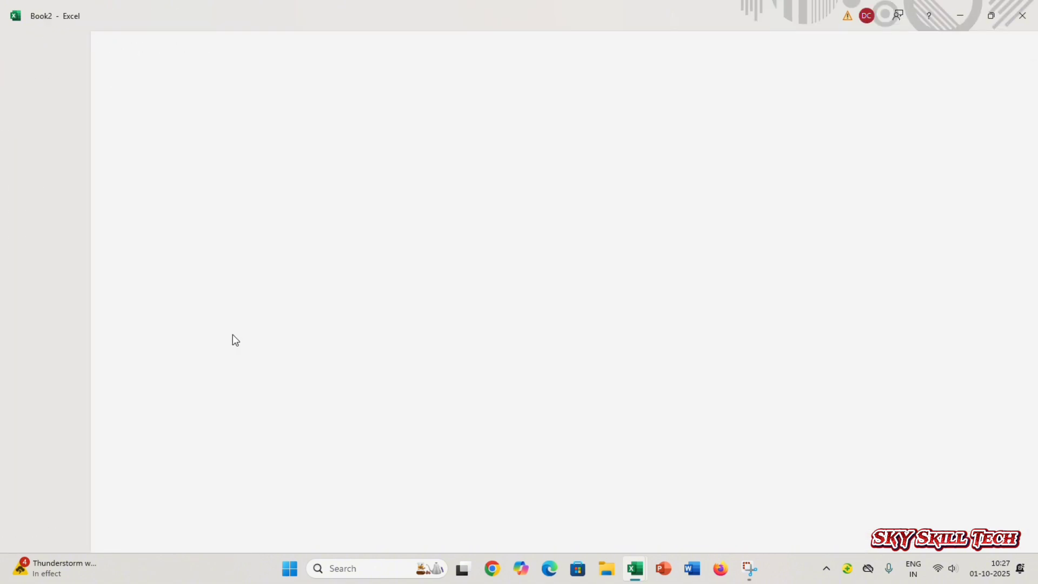
pyautogui.scroll(2, 610, 372)
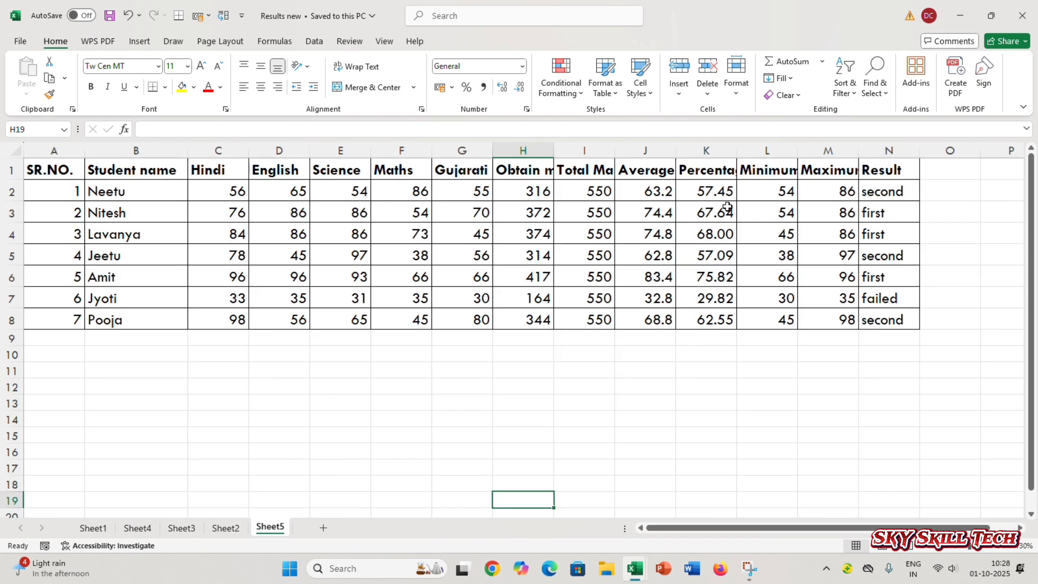
# - Examine the formulas behind cells in the Average and Percentage columns of Sheet5
pyautogui.click(274, 41)
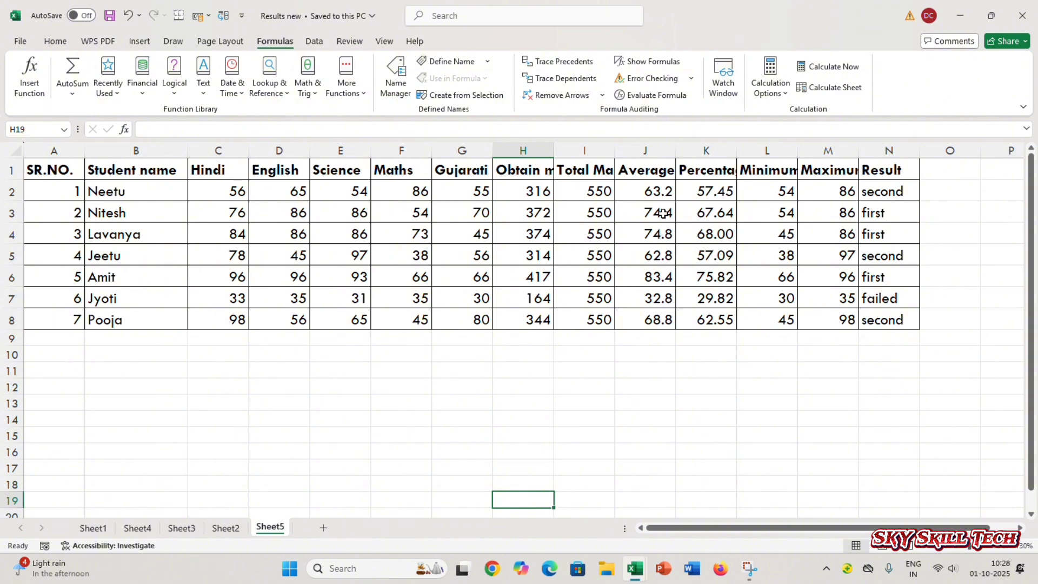
pyautogui.click(663, 195)
pyautogui.click(660, 231)
pyautogui.click(653, 293)
pyautogui.click(646, 254)
pyautogui.click(660, 194)
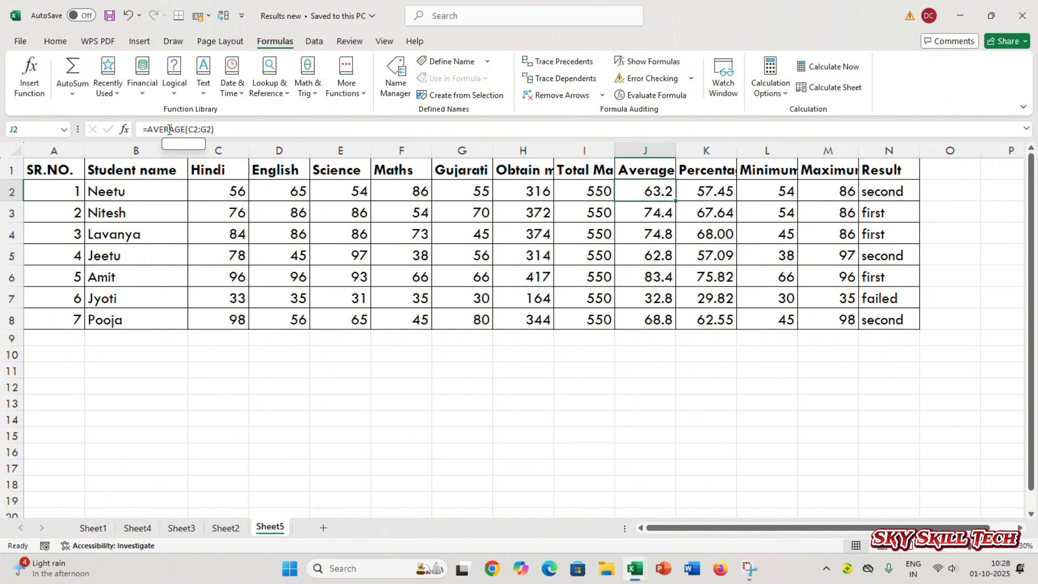
pyautogui.click(712, 298)
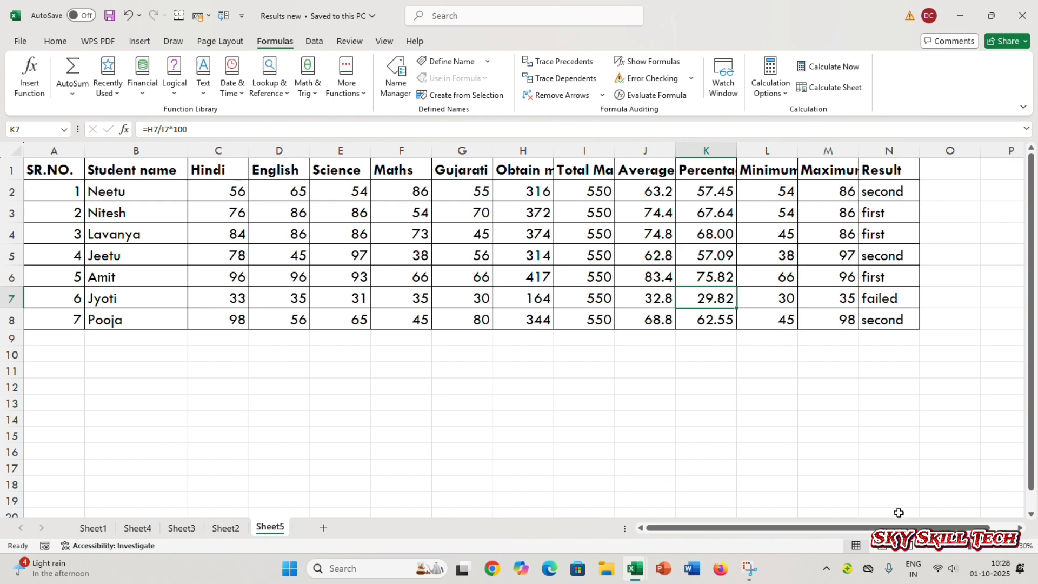
# - Show all formulas in Sheet5, review them through the Result column, and switch back to displaying values
pyautogui.click(649, 61)
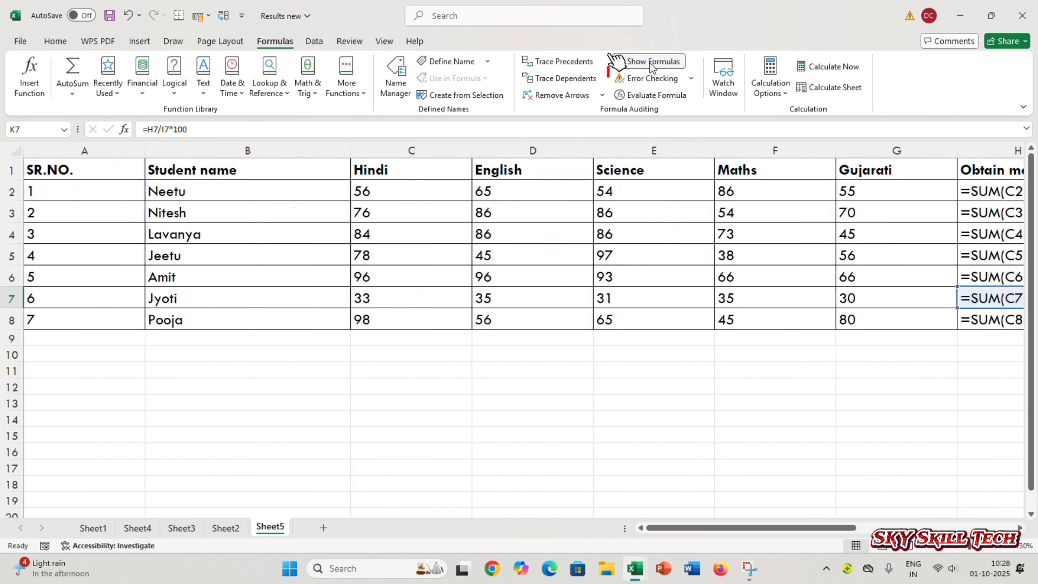
pyautogui.hscroll(6, 755, 535)
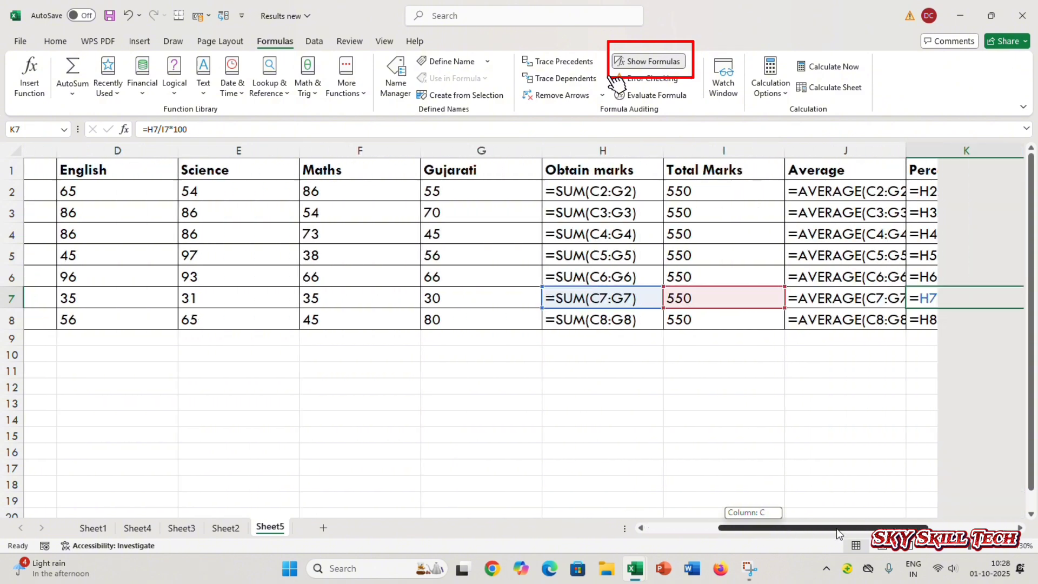
pyautogui.moveTo(908, 528); pyautogui.dragTo(915, 528)
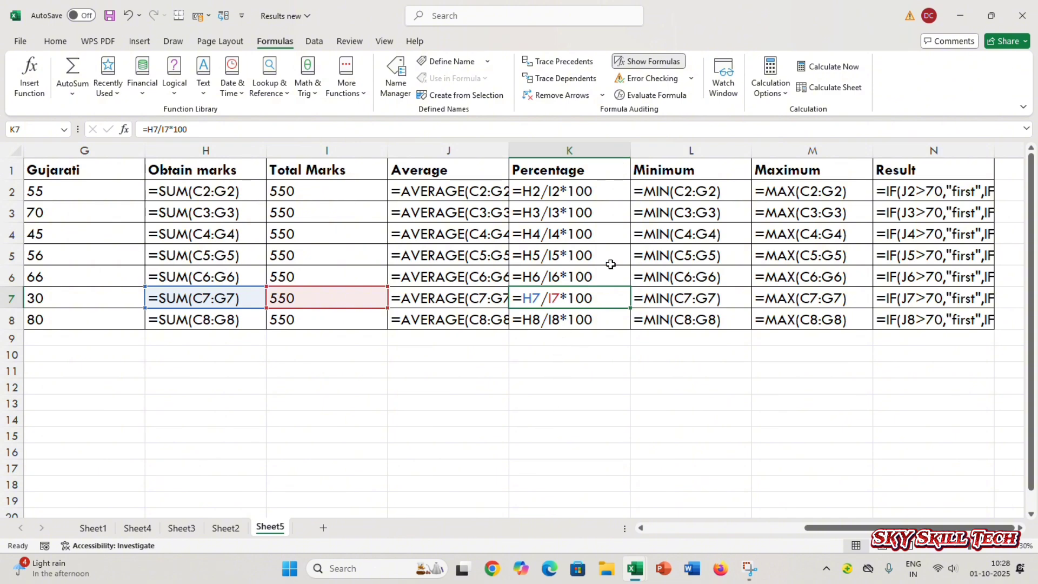
pyautogui.click(648, 61)
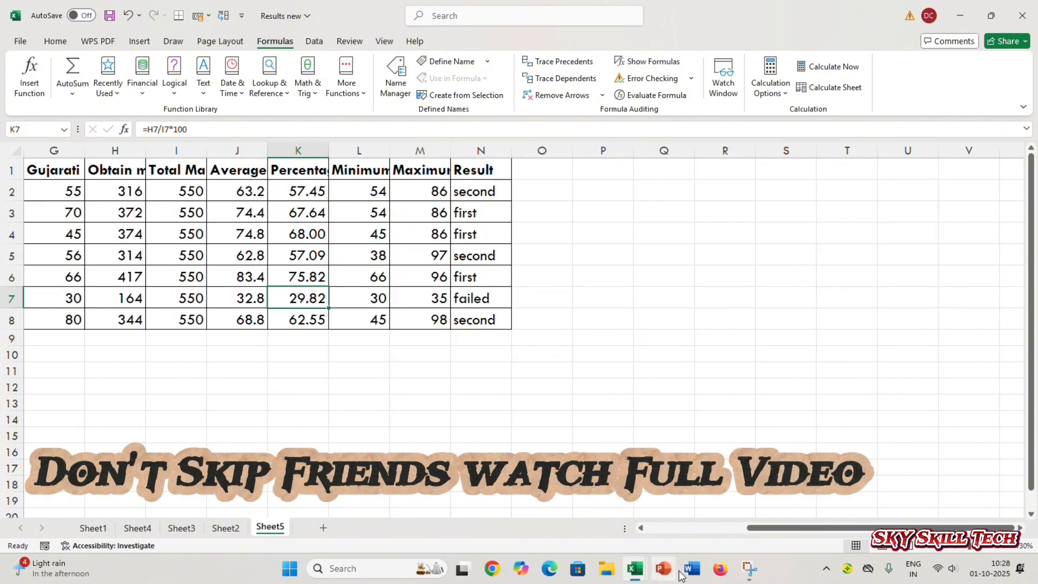
pyautogui.hscroll(-2, 707, 530)
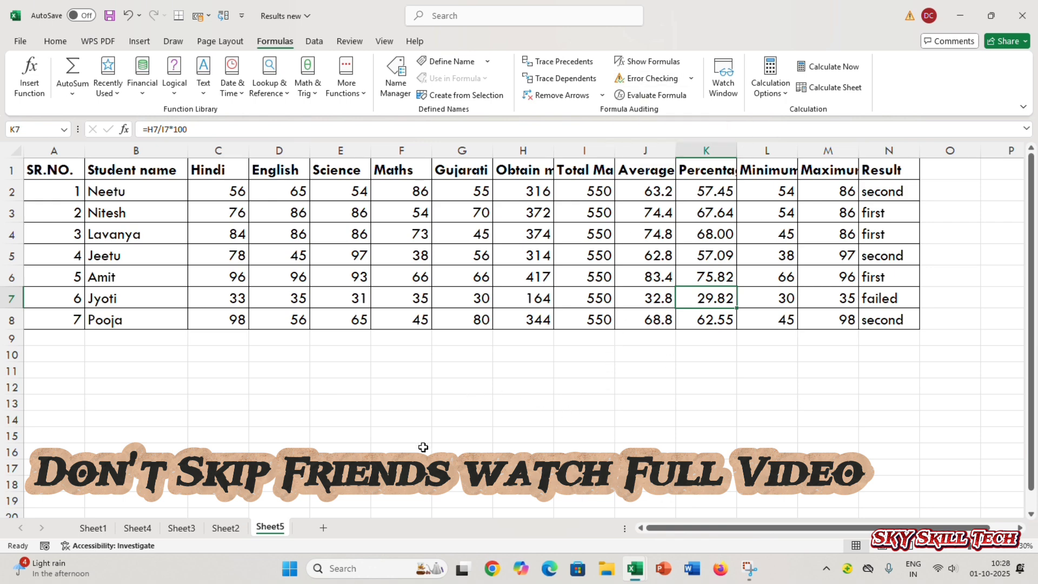
pyautogui.click(407, 386)
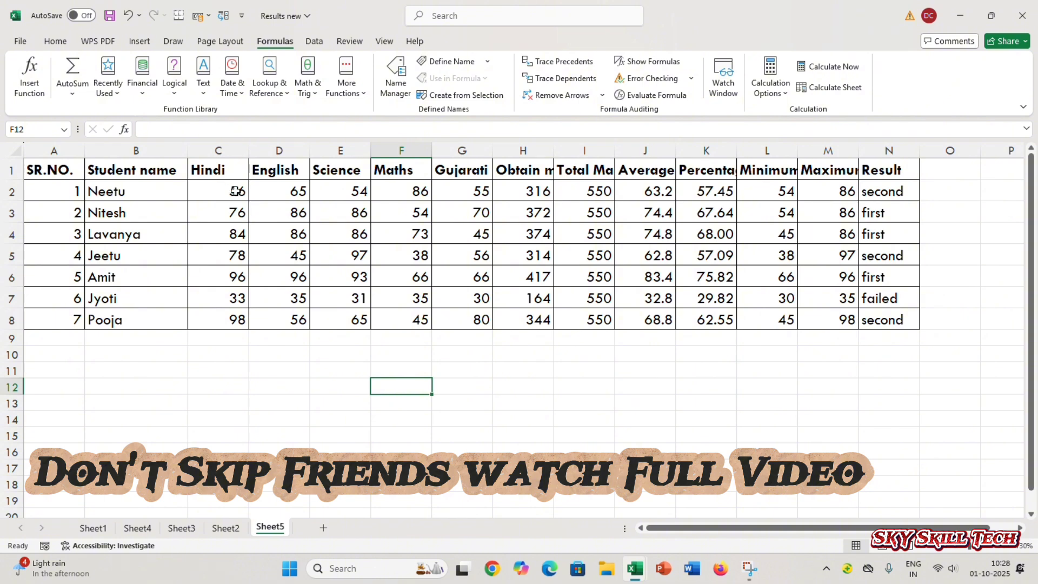
pyautogui.click(522, 235)
pyautogui.click(585, 238)
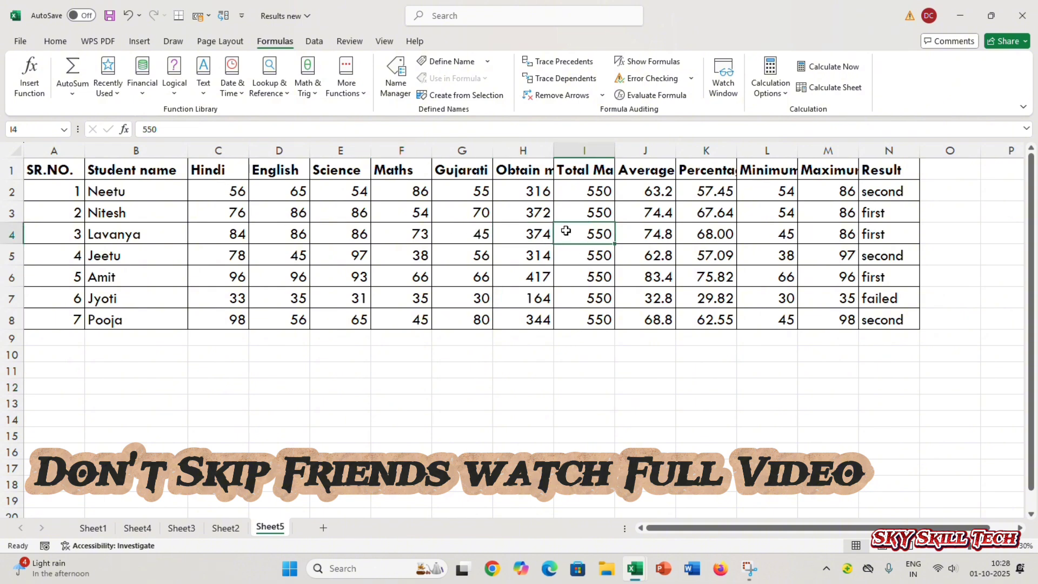
pyautogui.click(464, 354)
# - Insert a new column before the Hindi column and head it "Roll No." in C1
pyautogui.click(202, 167)
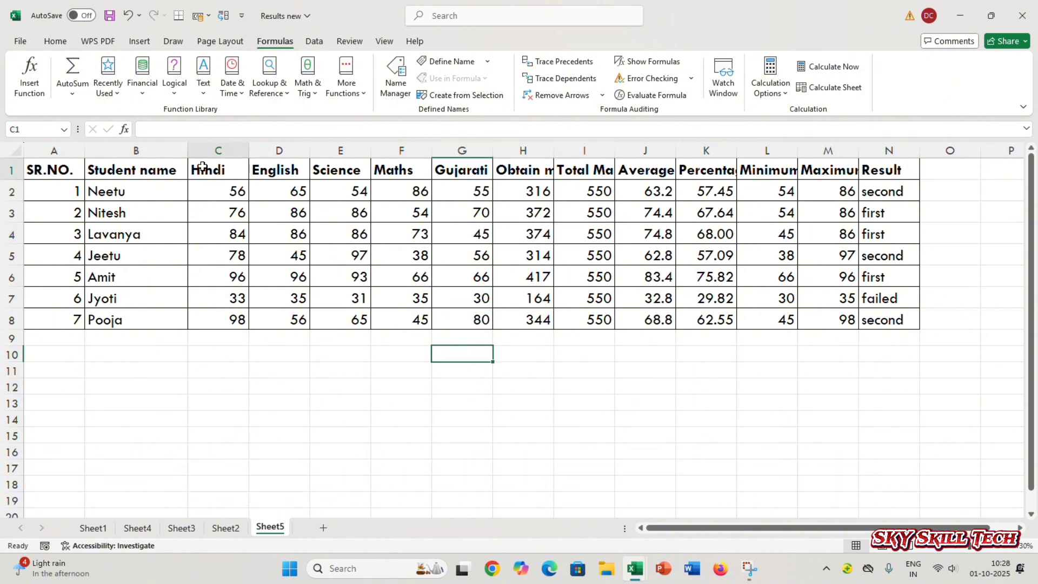
pyautogui.click(213, 150)
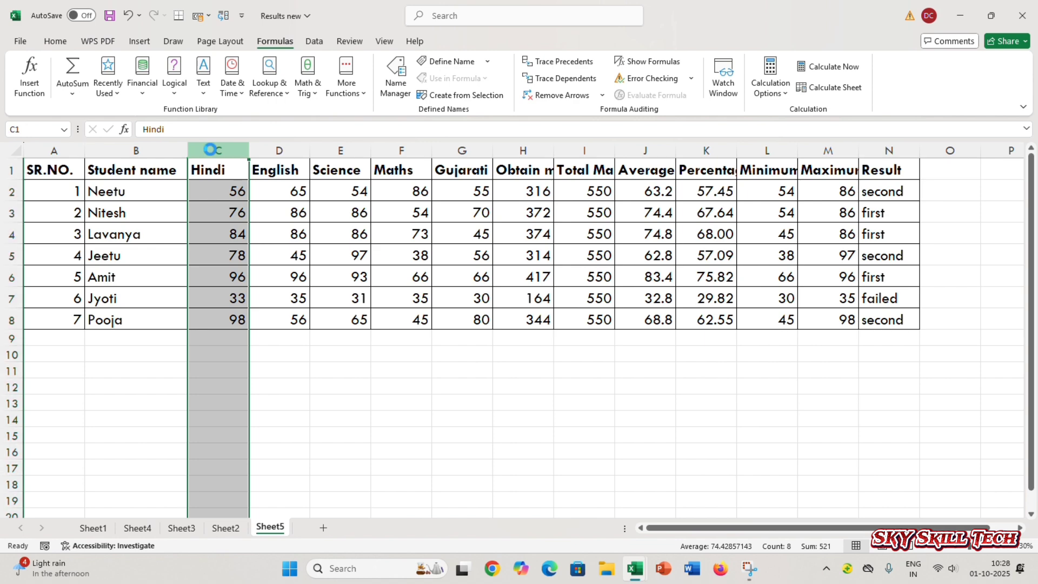
pyautogui.hotkey('ctrl', 'shift', '+')
pyautogui.click(205, 166)
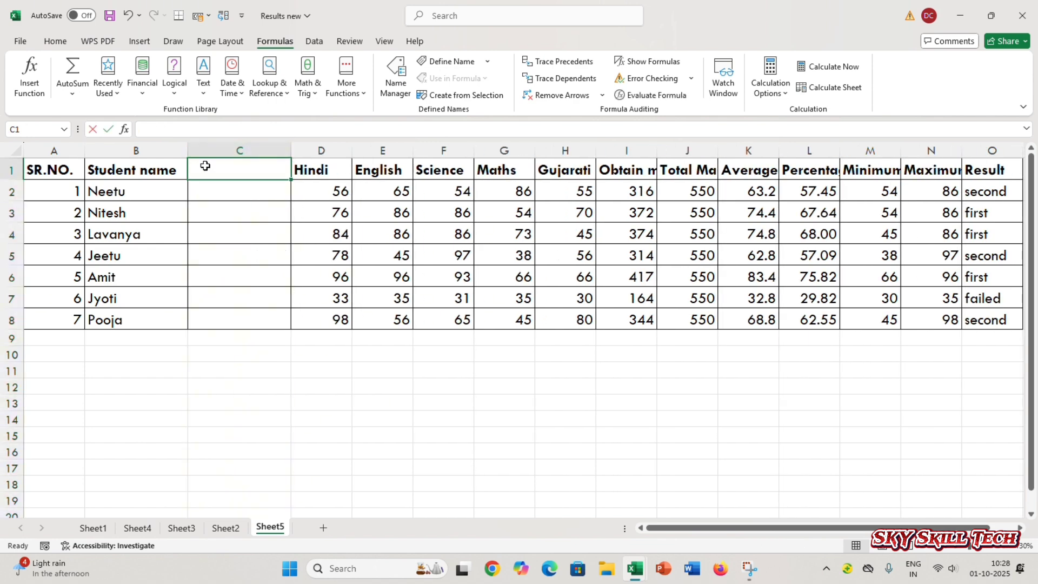
pyautogui.write('roll')
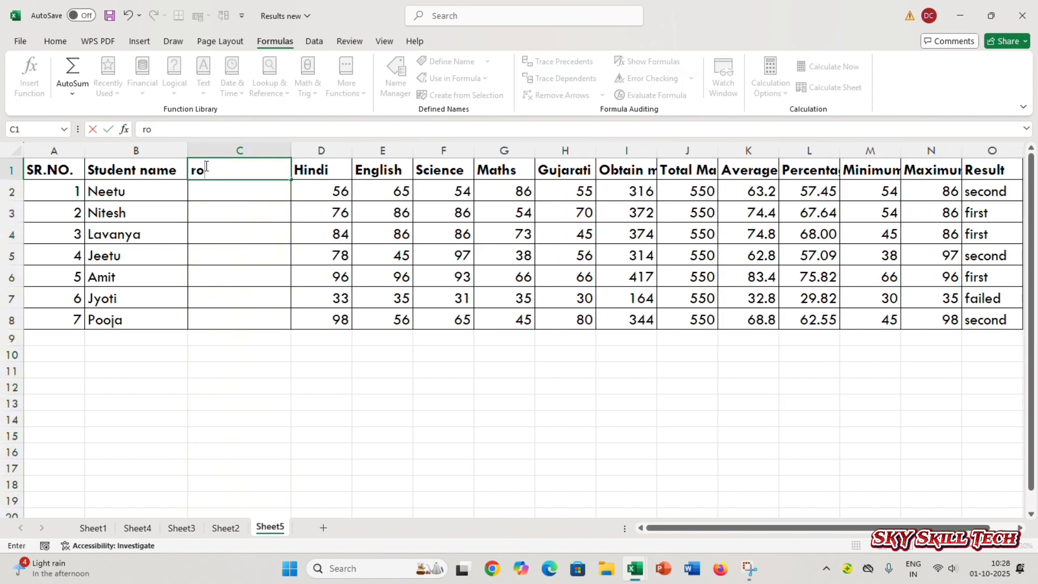
pyautogui.press('BackSpace')
pyautogui.press('BackSpace')
pyautogui.write('Ron')
pyautogui.write(' No.')
pyautogui.press('Return')
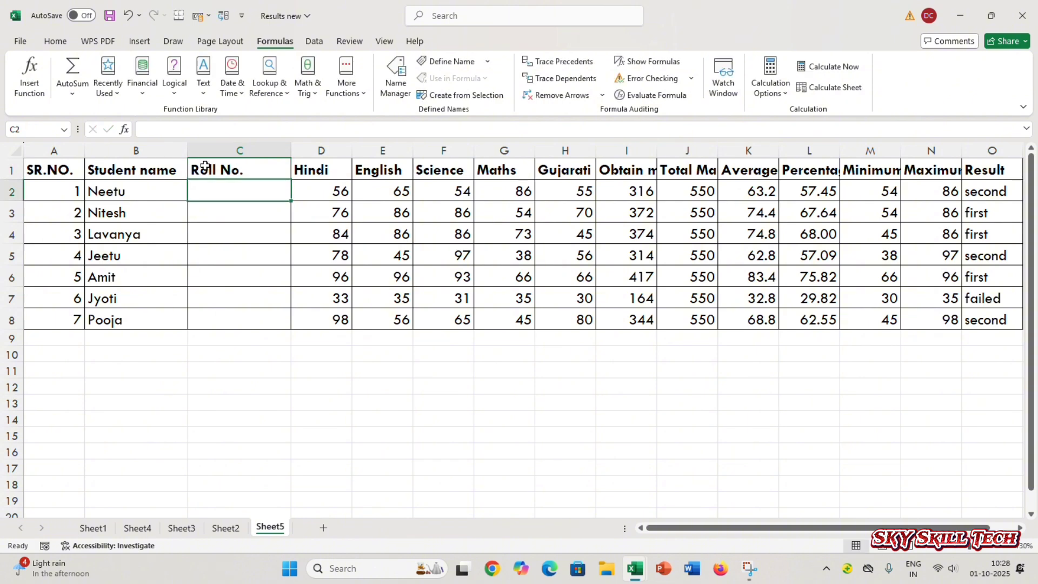
# - Enter 52, 41, 63, 85, 52, 15 and 15 in C2:C8 and autofit the Roll No. column's width
pyautogui.write('52')
pyautogui.press('Return')
pyautogui.write('41')
pyautogui.press('Return')
pyautogui.write('63')
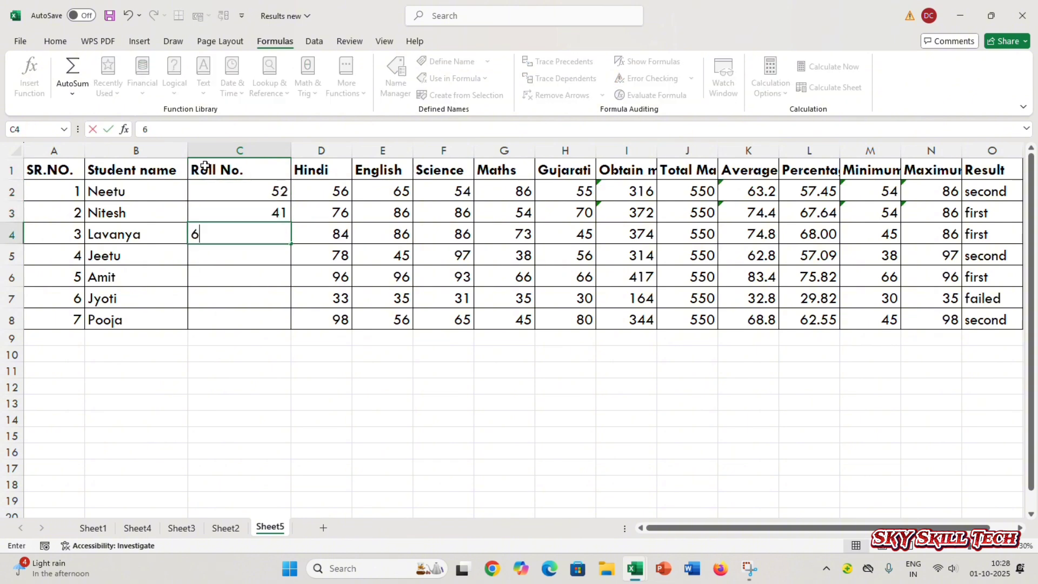
pyautogui.press('Return')
pyautogui.write('854')
pyautogui.press('BackSpace')
pyautogui.press('Return')
pyautogui.write('.')
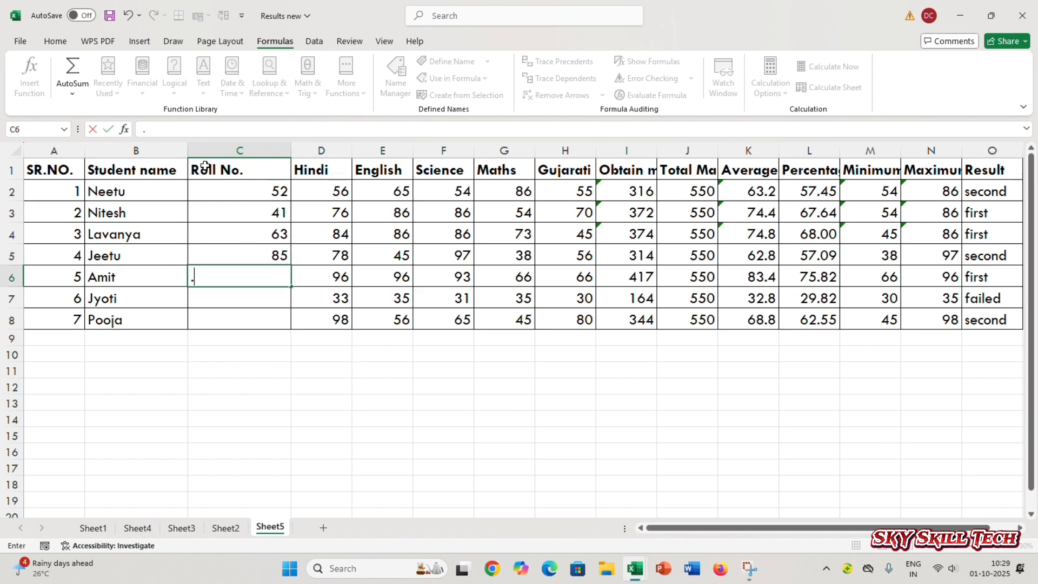
pyautogui.press('BackSpace')
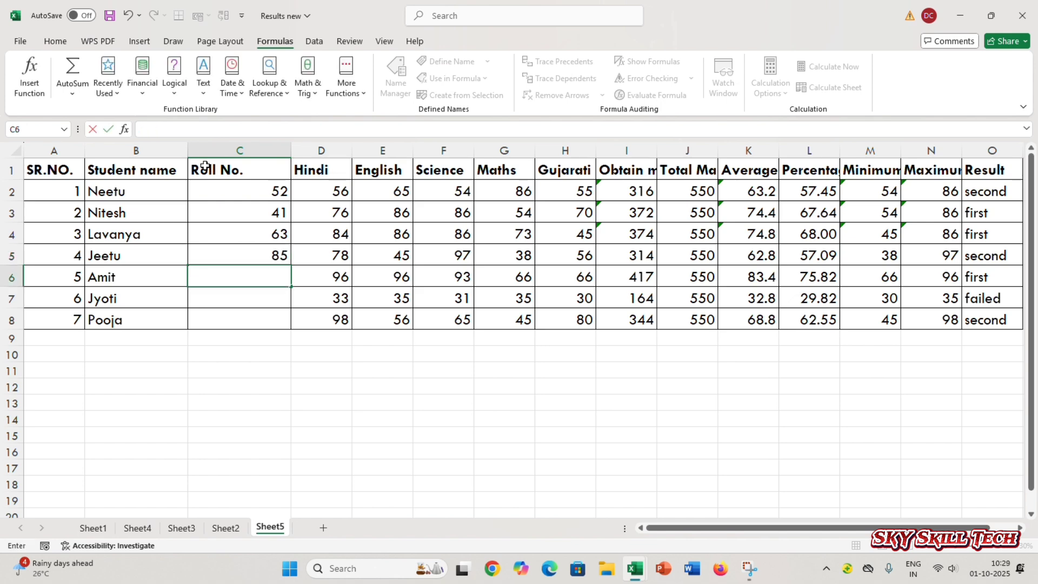
pyautogui.write('52')
pyautogui.press('Return')
pyautogui.write('15')
pyautogui.press('Return')
pyautogui.write('15')
pyautogui.press('Return')
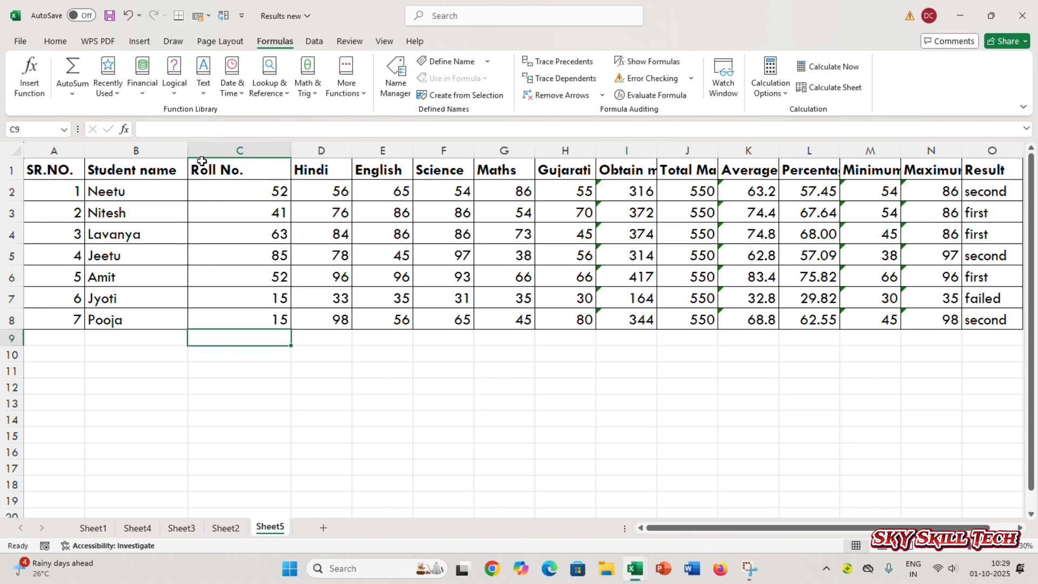
pyautogui.doubleClick(290, 150)
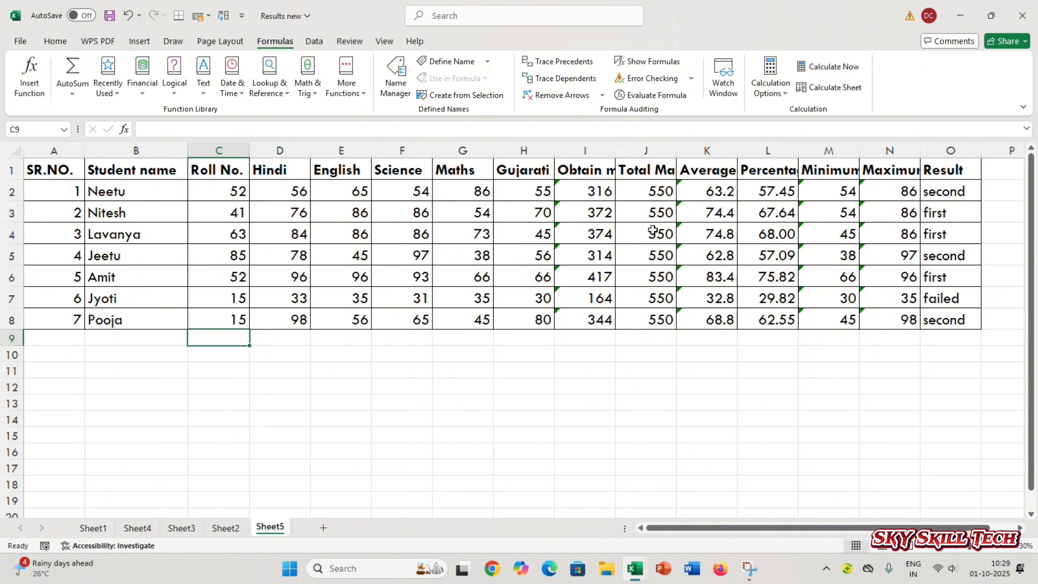
# - Examine the SUM formulas behind cells I2, I5, I7 and I8 in the obtained marks column of Sheet5
pyautogui.click(593, 189)
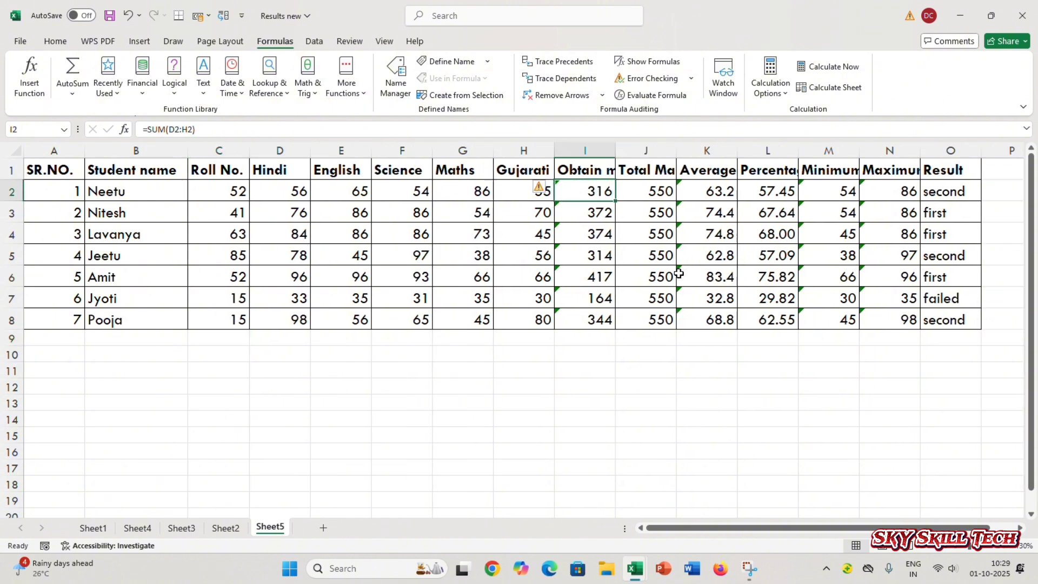
pyautogui.keyDown('ctrl'); pyautogui.scroll(3, 538, 185); pyautogui.keyUp('ctrl')
pyautogui.press('Down')
pyautogui.press('Down')
pyautogui.press('Down')
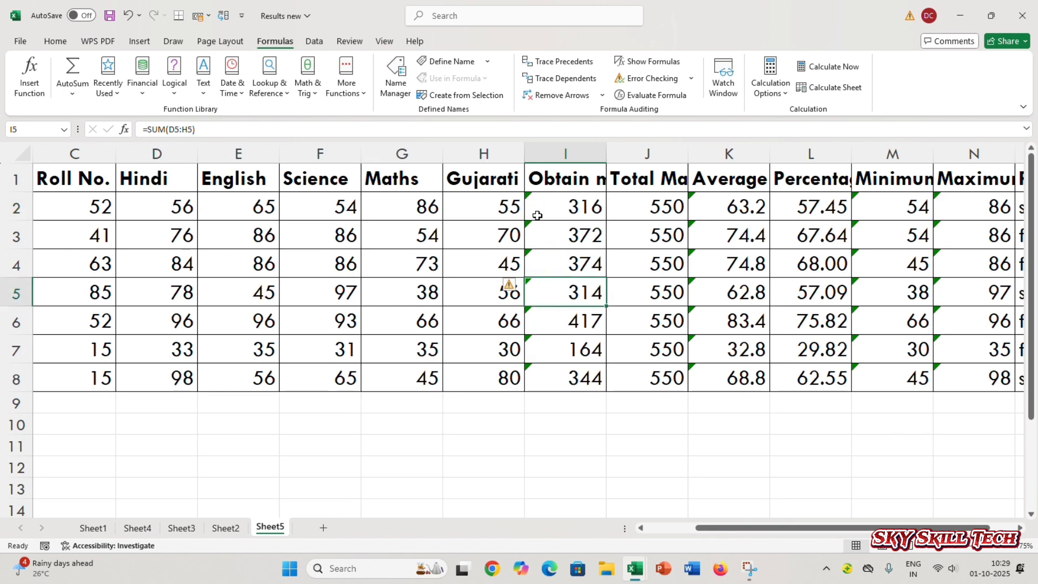
pyautogui.click(663, 528)
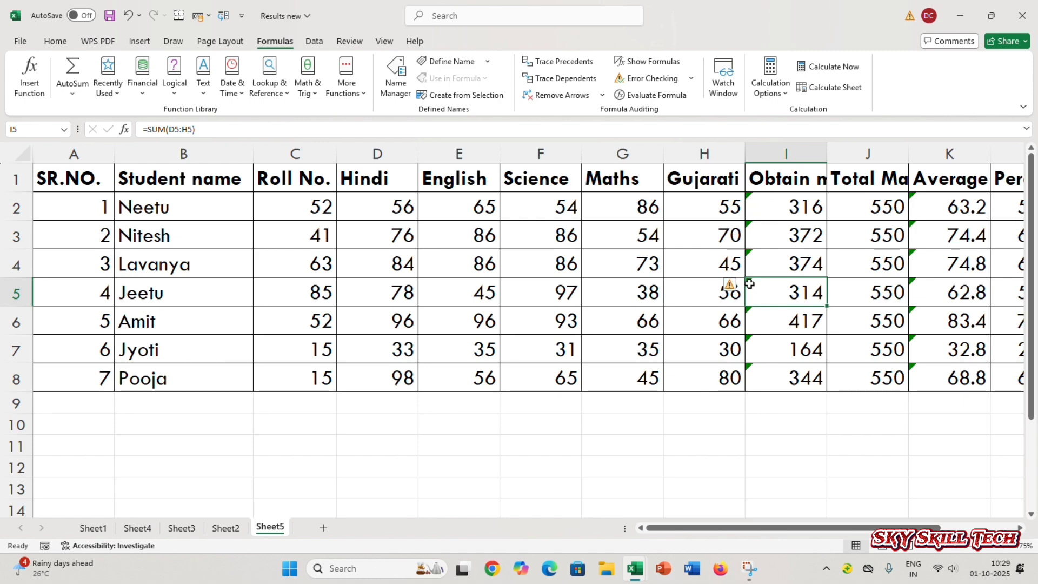
pyautogui.click(765, 416)
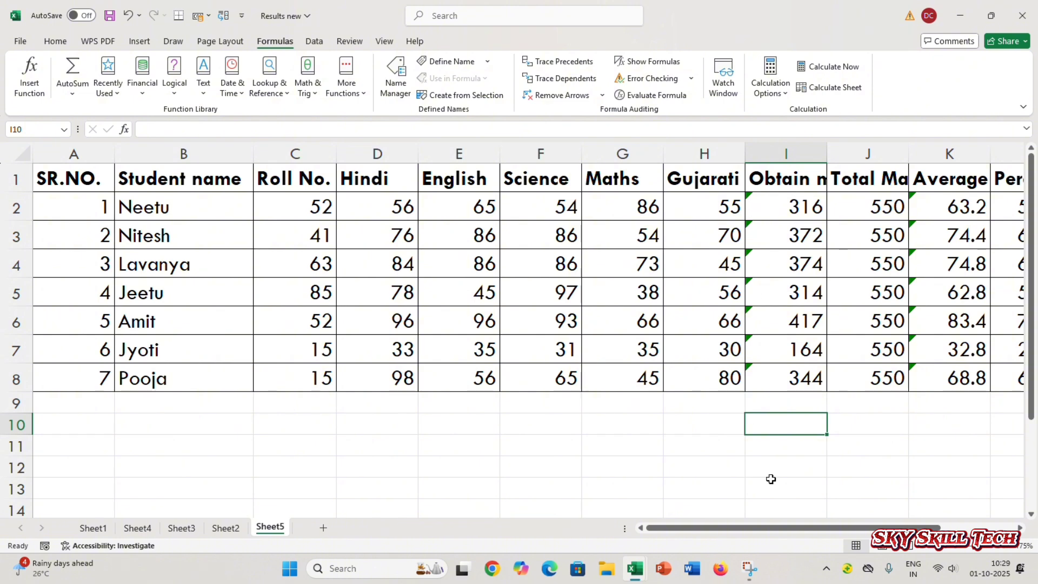
pyautogui.click(777, 350)
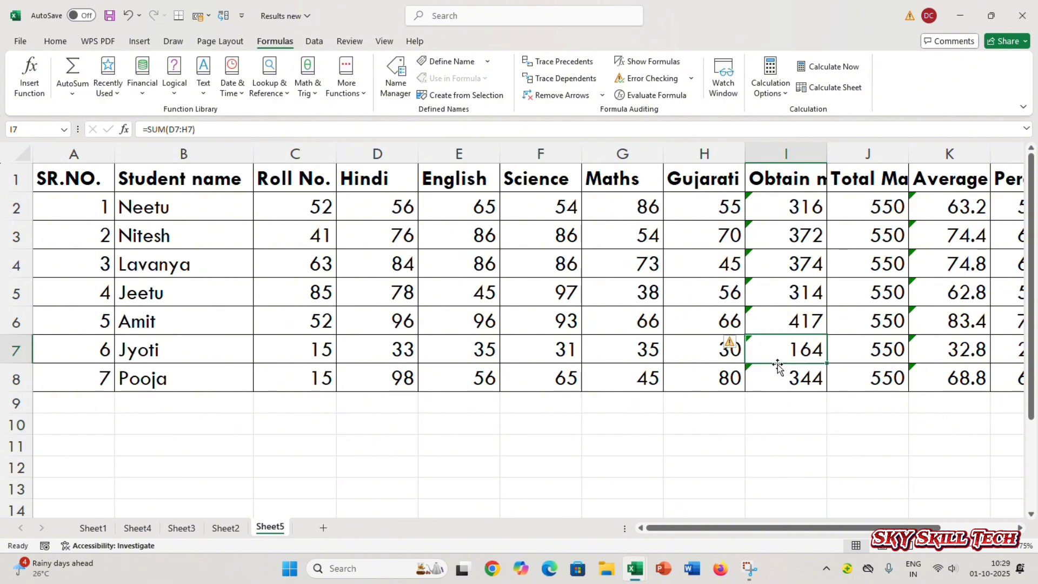
pyautogui.click(761, 383)
pyautogui.doubleClick(762, 384)
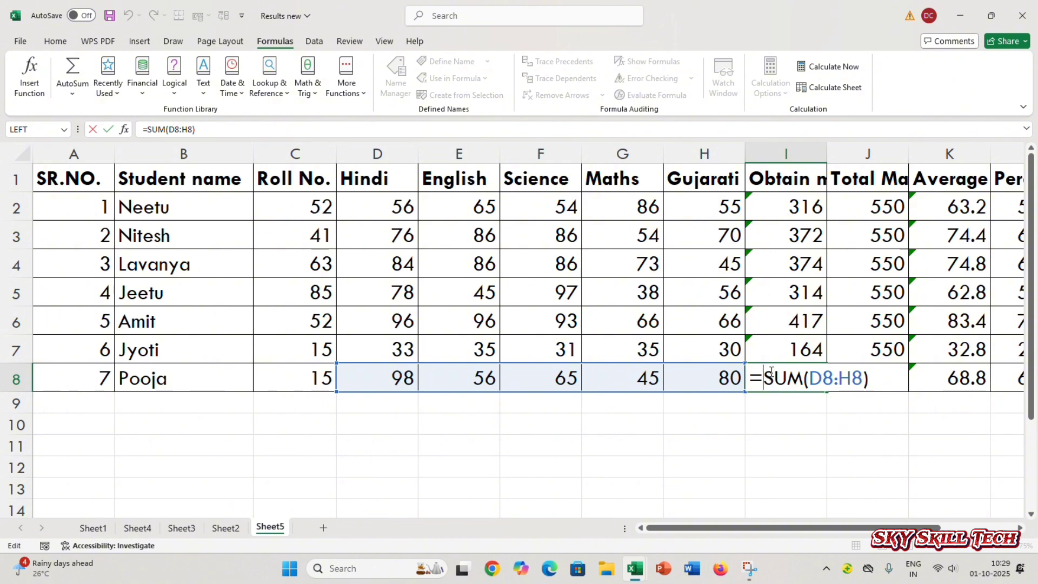
pyautogui.press('Return')
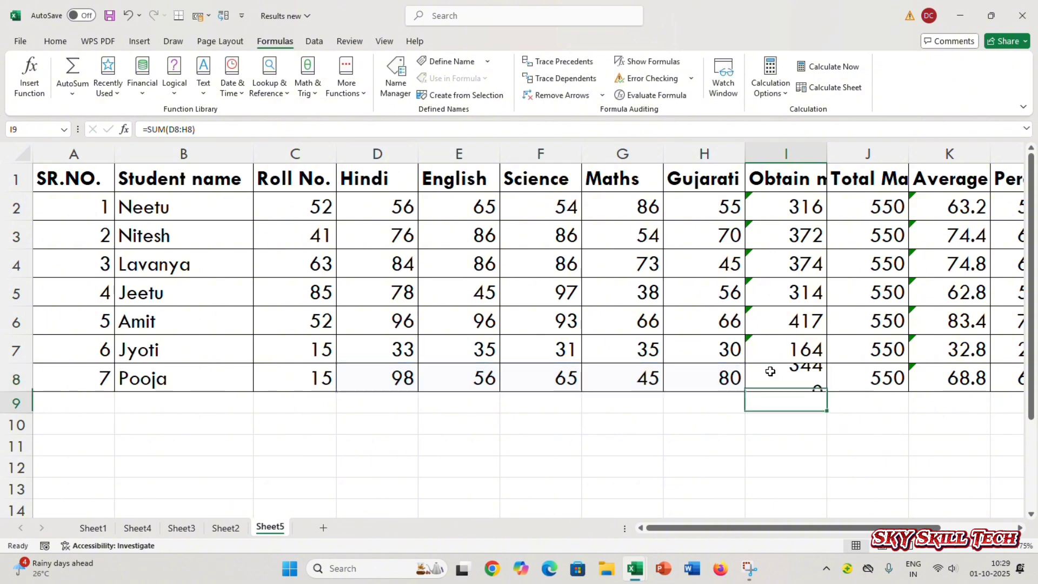
# - Clear the roll number in C8 and undo the deletion
pyautogui.click(314, 378)
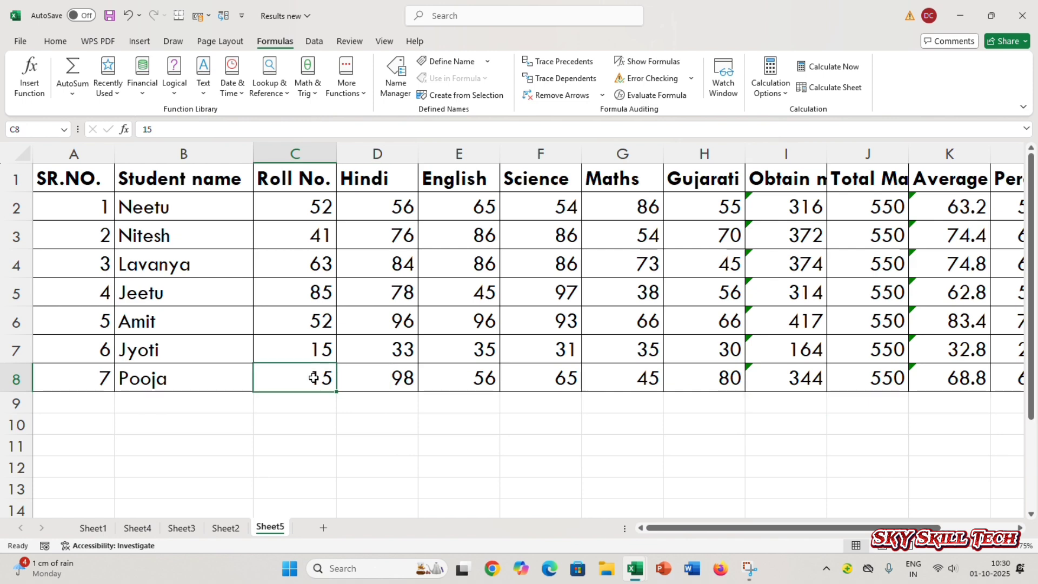
pyautogui.press('Delete')
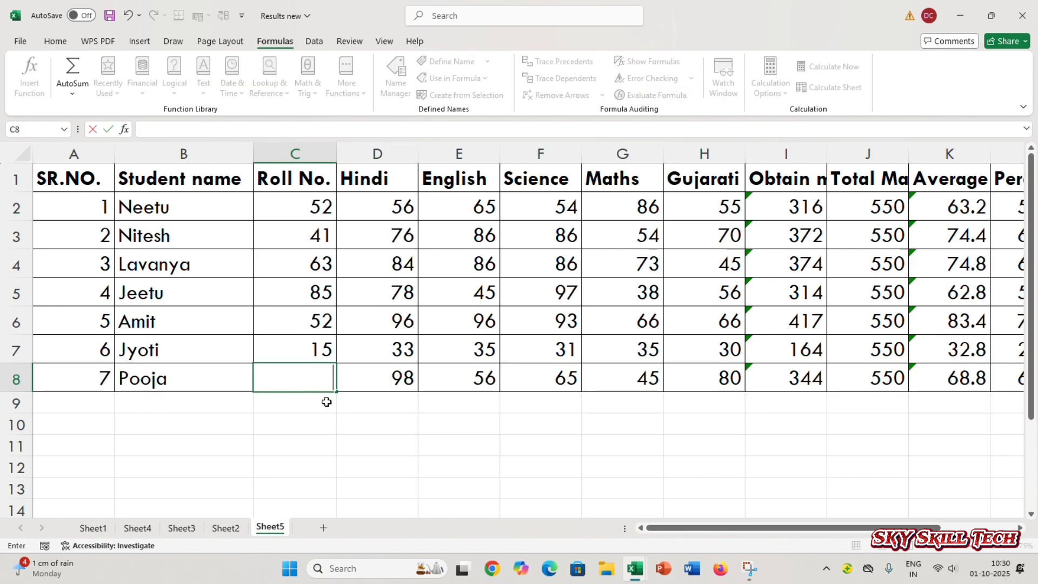
pyautogui.click(494, 438)
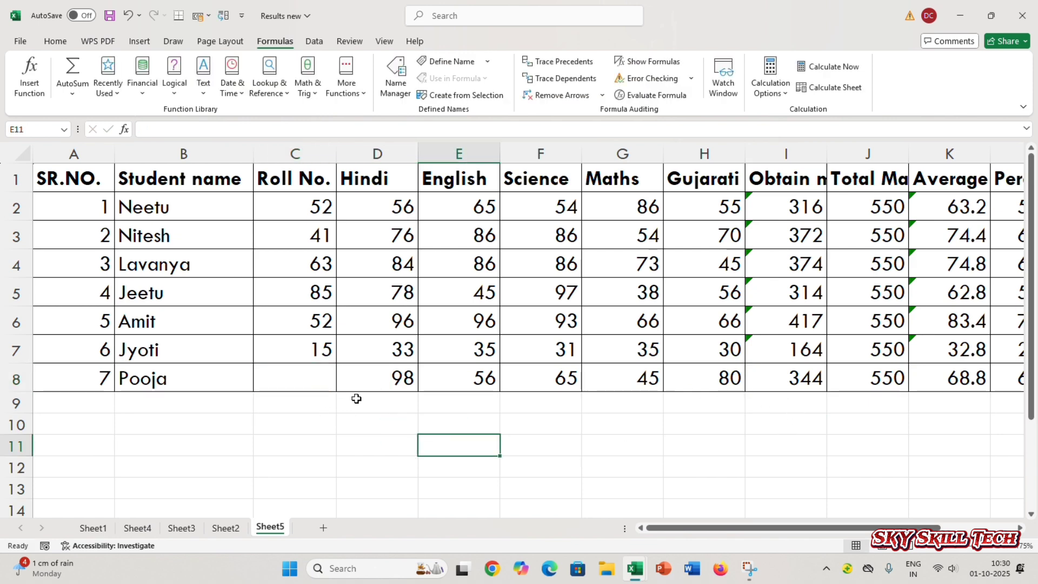
pyautogui.hotkey('ctrl', 'z')
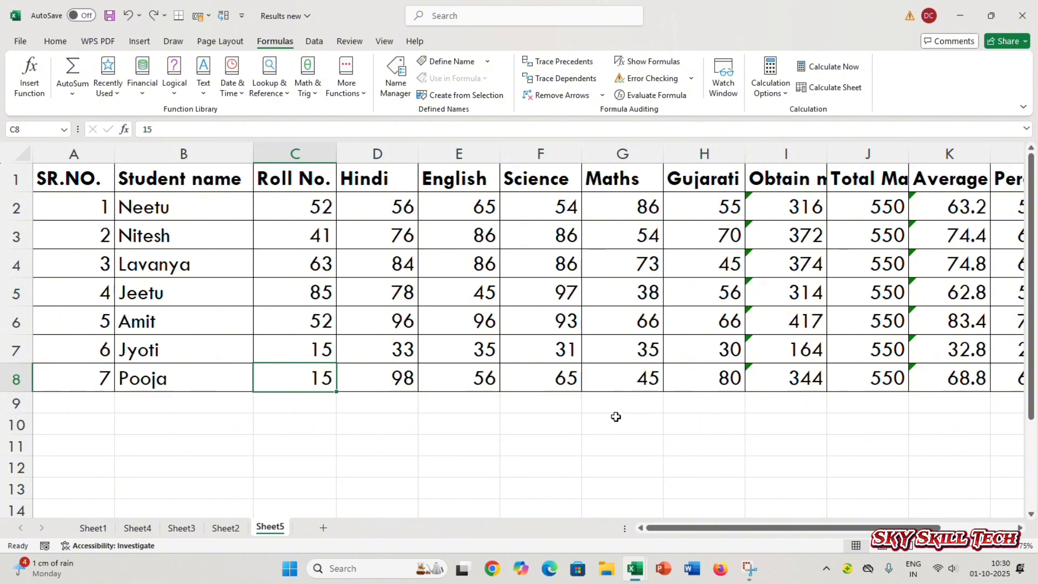
# - Run Error Checking on Sheet5 and ignore the error flagged in I2, moving the dialog clear of the flagged columns
pyautogui.scroll(-1, 606, 414)
pyautogui.scroll(-3, 606, 414)
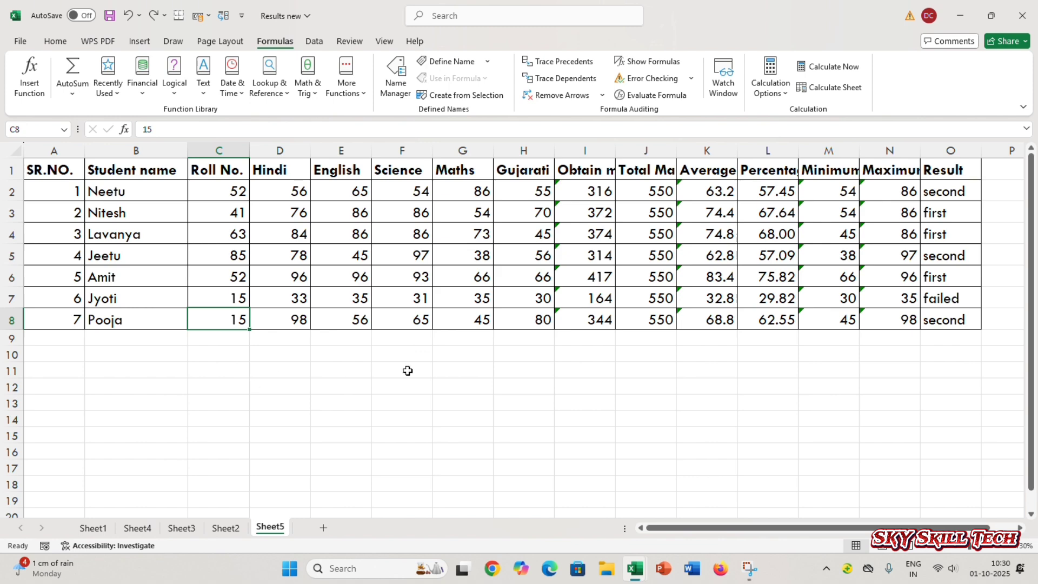
pyautogui.click(568, 196)
pyautogui.click(537, 425)
pyautogui.moveTo(216, 168); pyautogui.dragTo(230, 328)
pyautogui.click(612, 391)
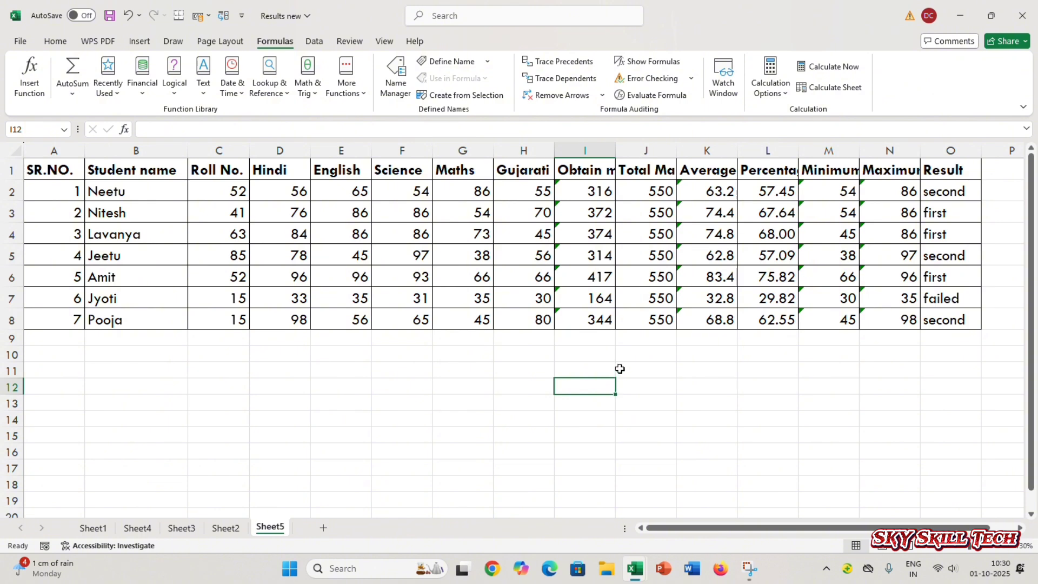
pyautogui.click(664, 85)
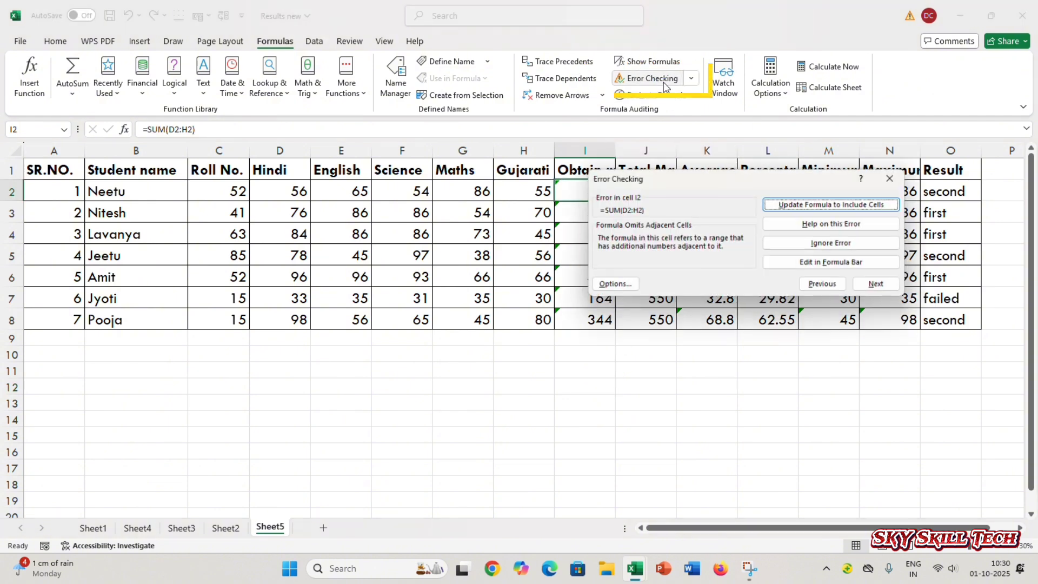
pyautogui.click(830, 245)
pyautogui.moveTo(741, 220); pyautogui.dragTo(313, 232)
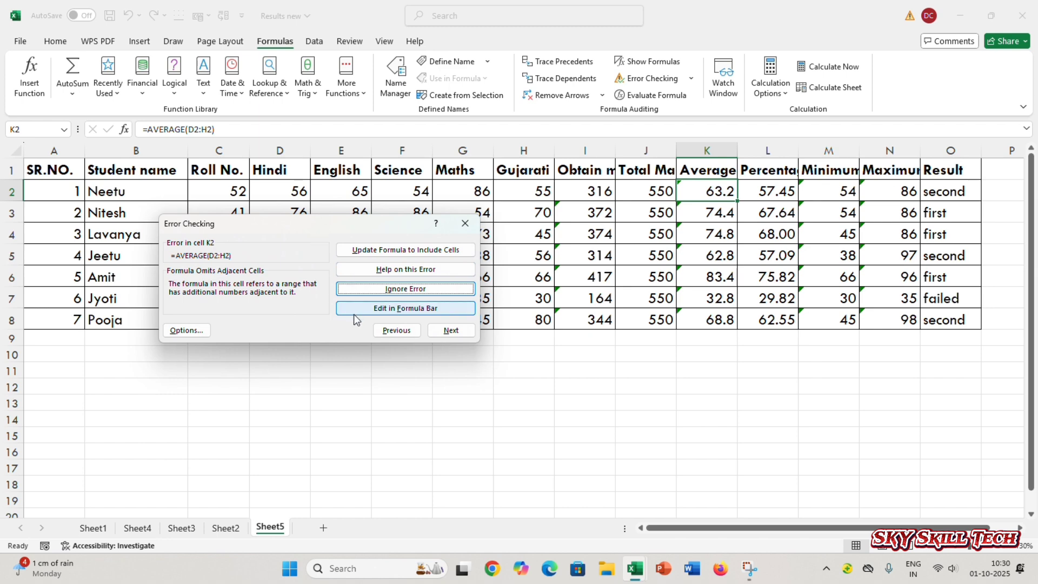
# - Ignore every remaining flagged formula error in turn, from K2 through N8, and finish the error check
pyautogui.click(398, 292)
pyautogui.click(400, 291)
pyautogui.click(401, 290)
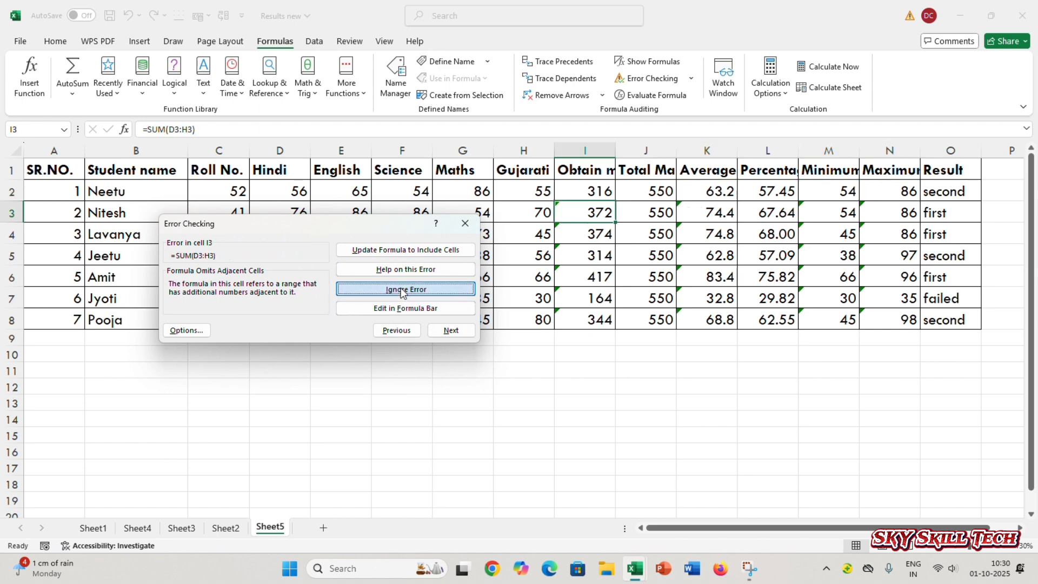
pyautogui.click(401, 290)
pyautogui.click(403, 290)
pyautogui.click(402, 290)
pyautogui.click(401, 291)
pyautogui.click(402, 290)
pyautogui.click(401, 290)
pyautogui.click(402, 290)
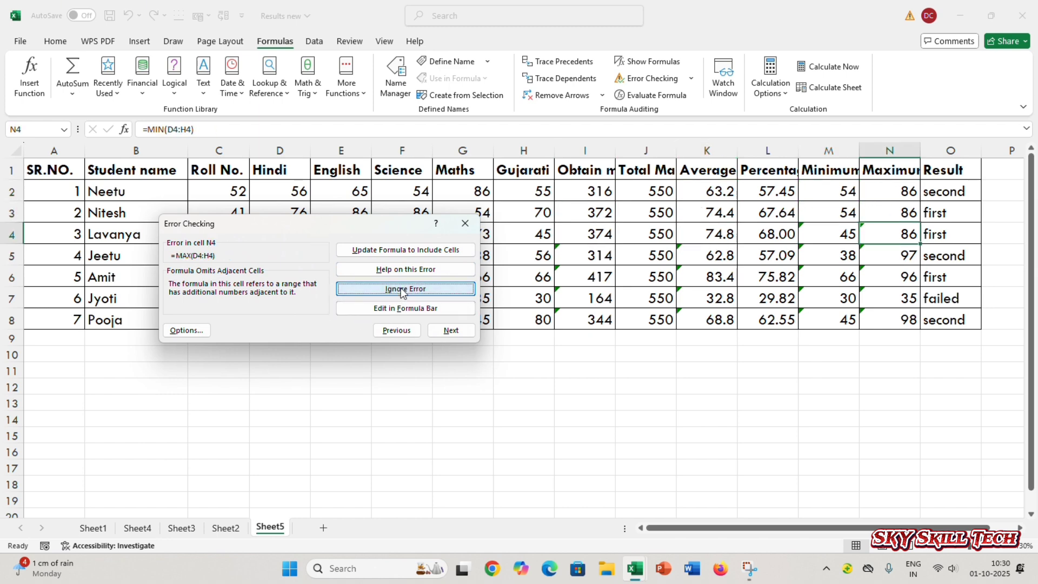
pyautogui.click(402, 291)
pyautogui.click(402, 290)
pyautogui.click(401, 291)
pyautogui.click(402, 290)
pyautogui.click(401, 290)
pyautogui.click(401, 290)
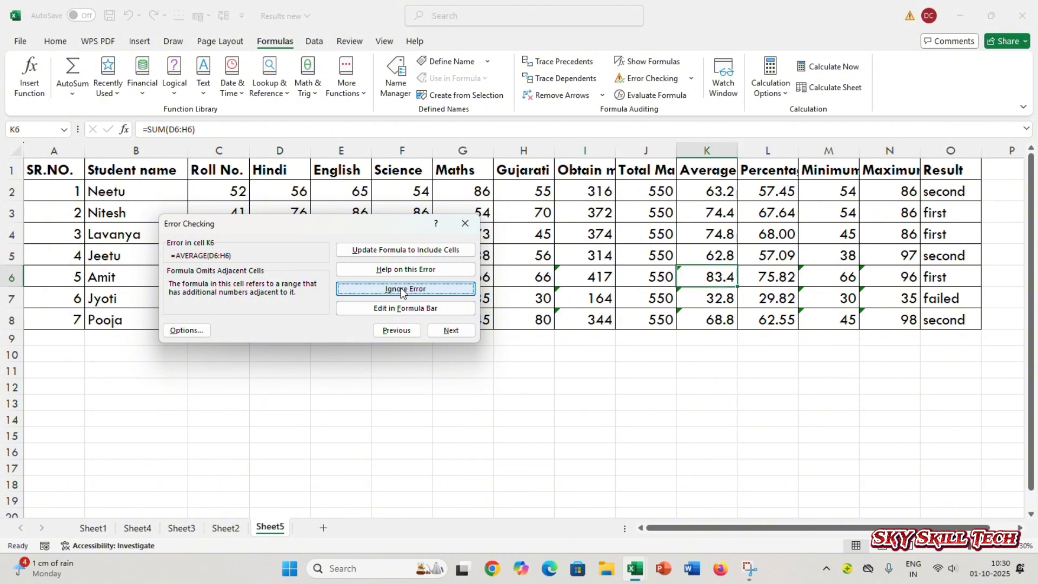
pyautogui.click(402, 290)
pyautogui.click(402, 290)
pyautogui.click(402, 290)
pyautogui.click(402, 290)
pyautogui.click(402, 290)
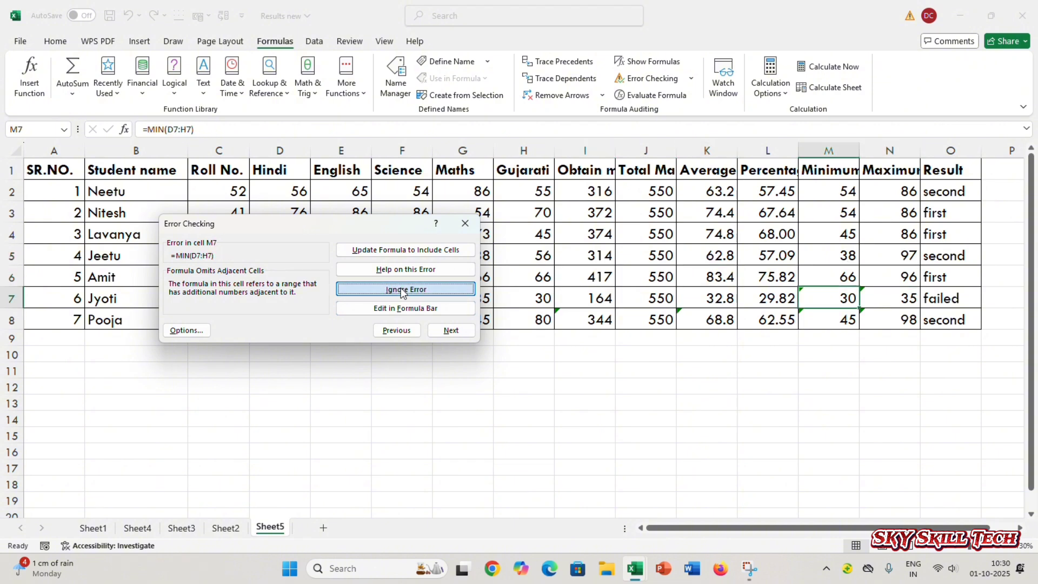
pyautogui.click(402, 290)
pyautogui.click(401, 290)
pyautogui.click(402, 291)
pyautogui.click(401, 290)
pyautogui.click(402, 290)
pyautogui.click(401, 290)
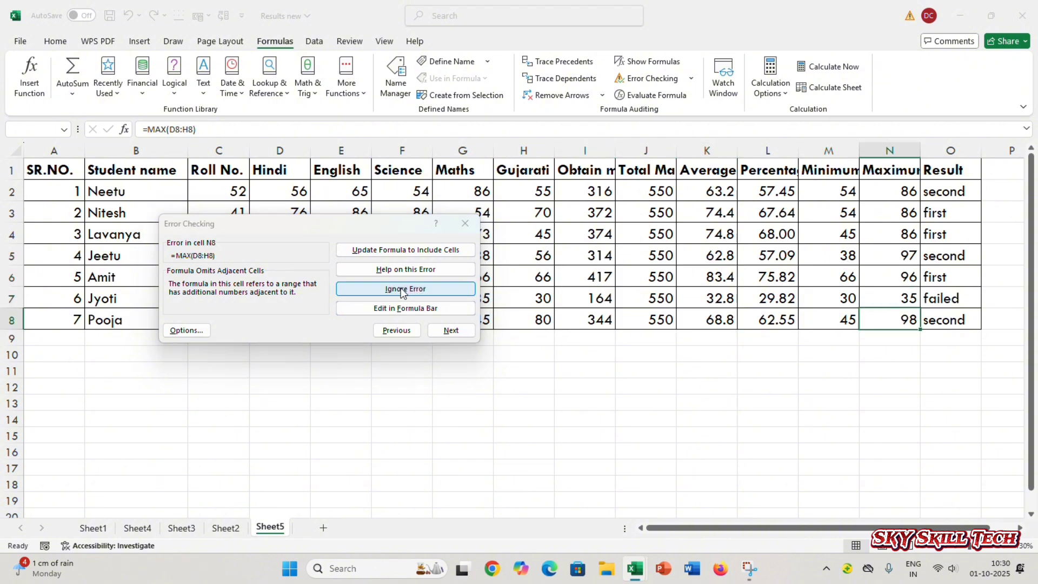
pyautogui.click(524, 320)
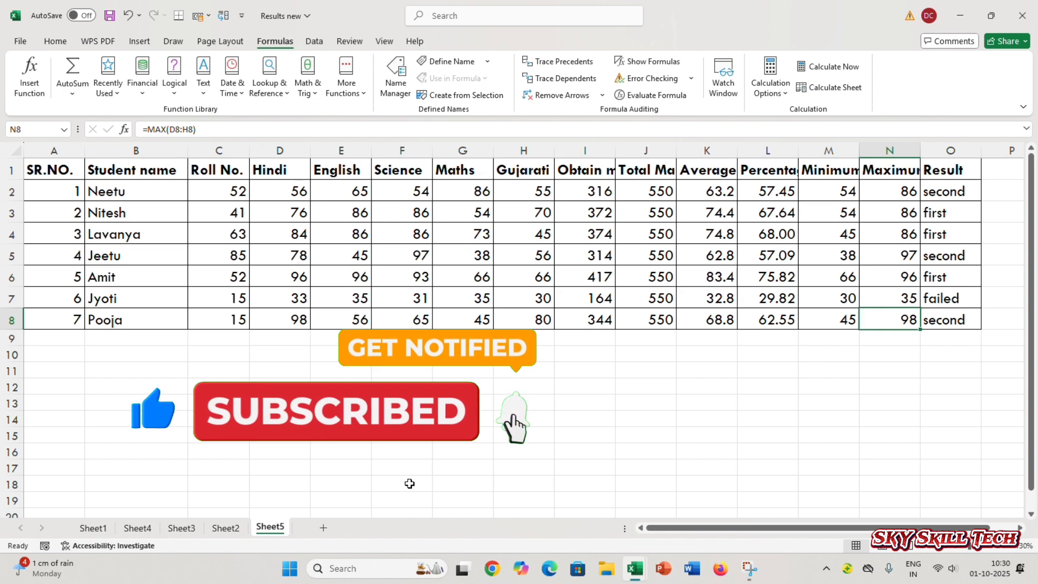
# - Switch to the Book2 workbook and start Evaluate Formula on G19 in Sheet2
pyautogui.hotkey('alt', 'Tab')
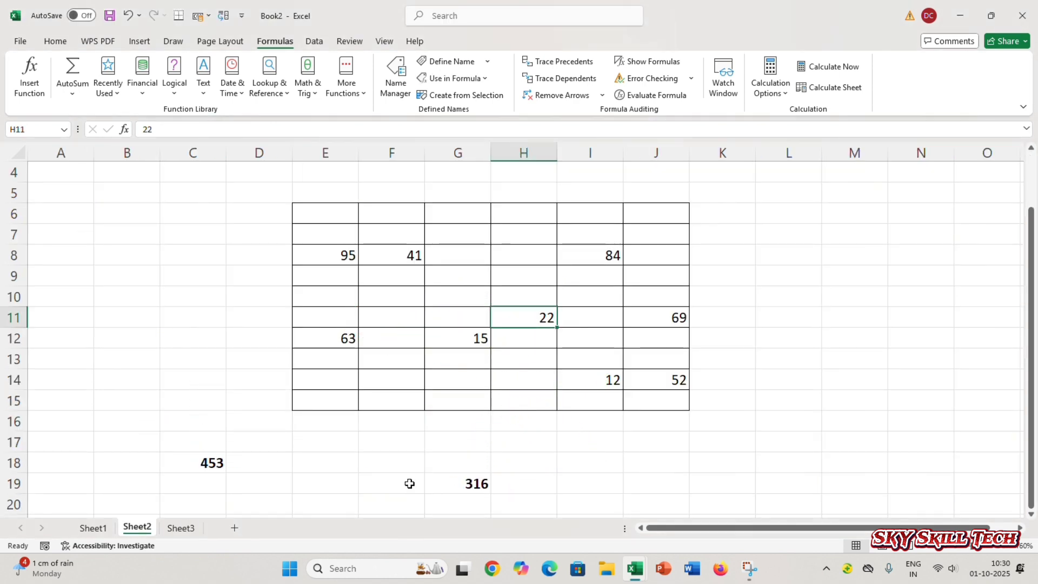
pyautogui.click(471, 485)
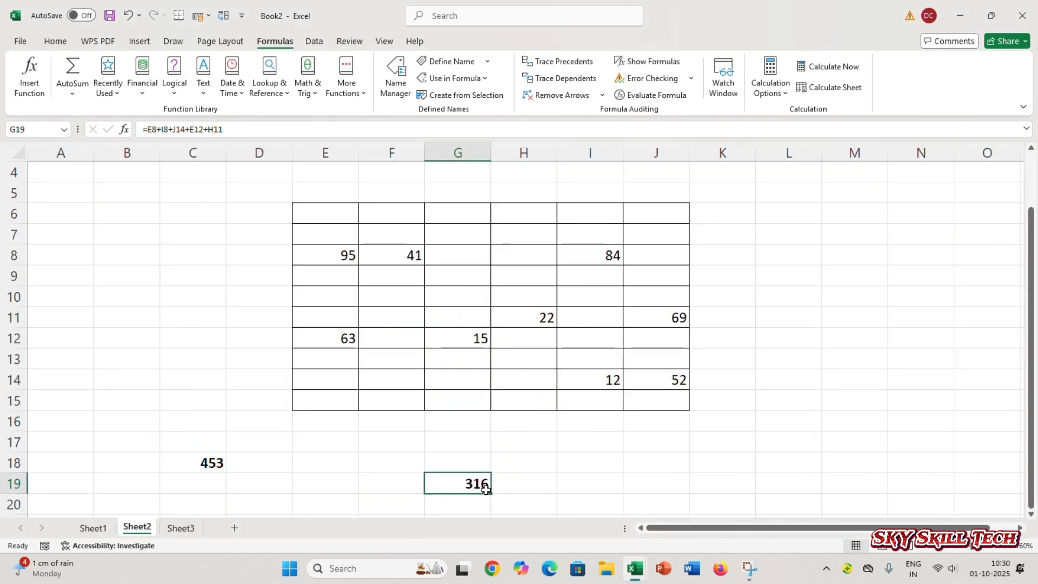
pyautogui.scroll(1, 500, 490)
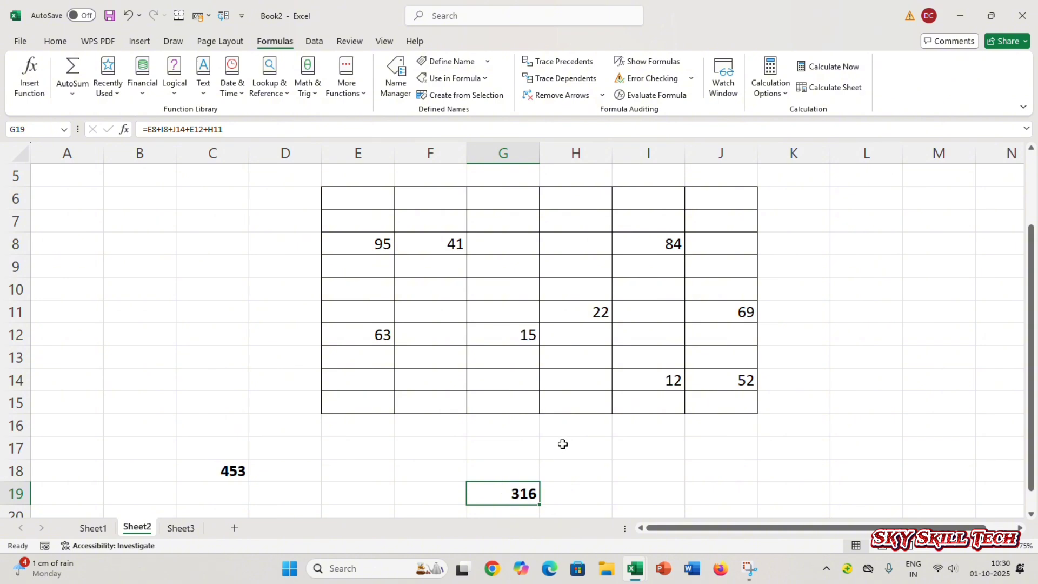
pyautogui.scroll(-2, 564, 443)
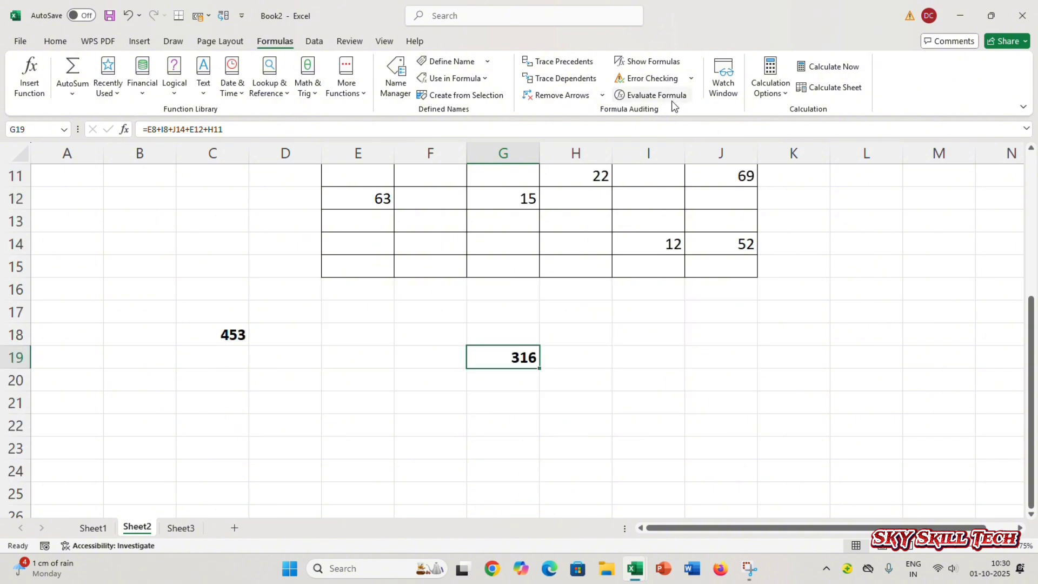
pyautogui.click(657, 95)
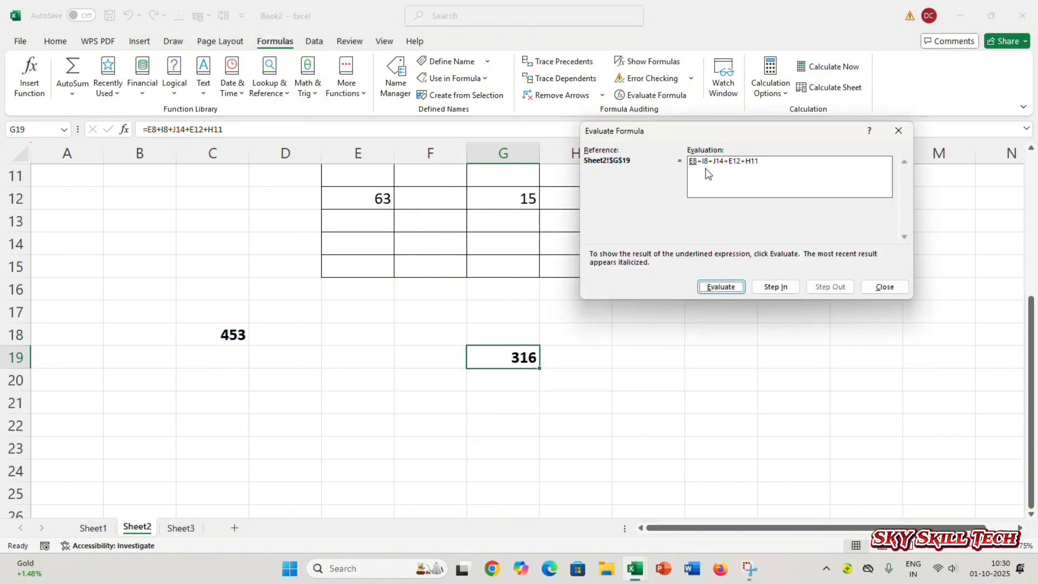
# - Evaluate the formula E8+I8+J14+E12+H11 one term at a time to its final result, and close the evaluation
pyautogui.click(722, 289)
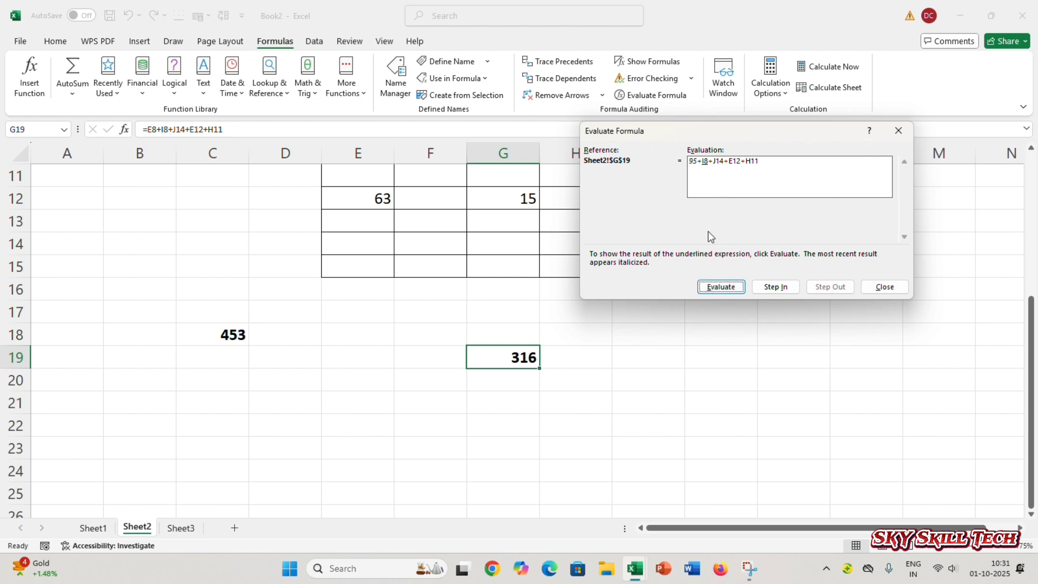
pyautogui.click(720, 291)
pyautogui.click(721, 288)
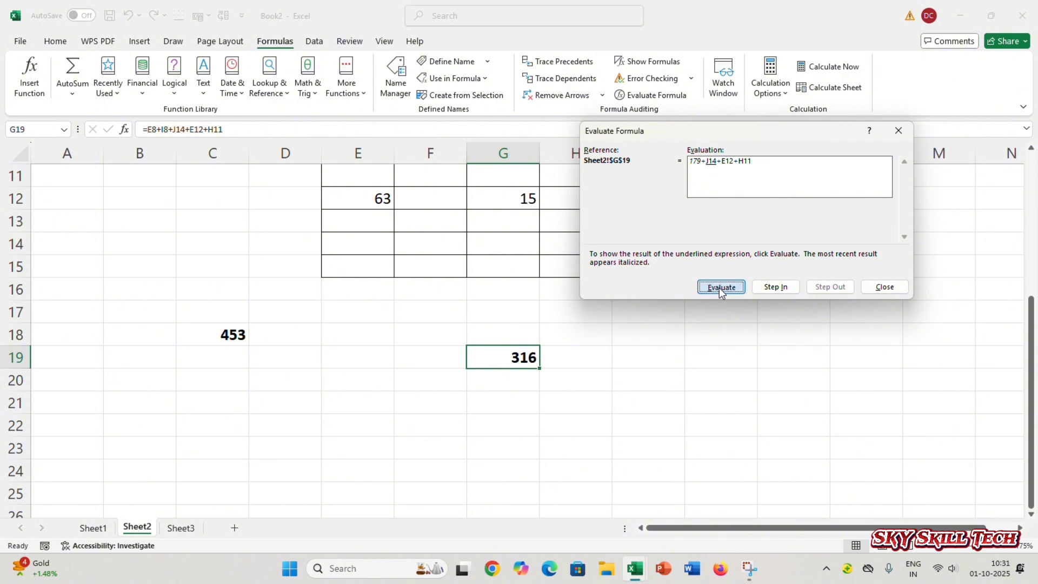
pyautogui.click(721, 289)
pyautogui.click(721, 288)
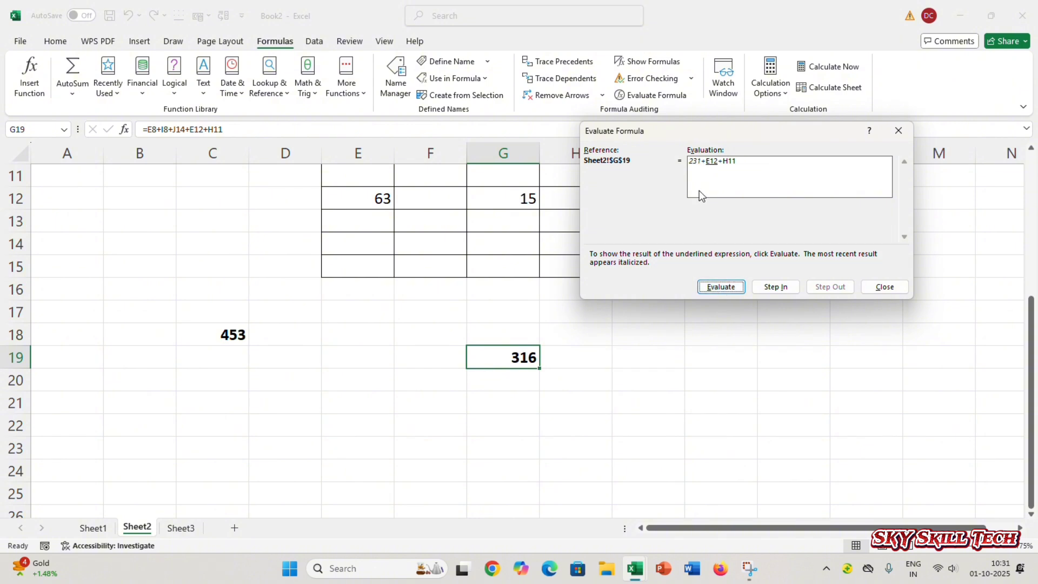
pyautogui.click(727, 288)
pyautogui.click(727, 288)
pyautogui.click(713, 288)
pyautogui.click(714, 291)
pyautogui.click(898, 130)
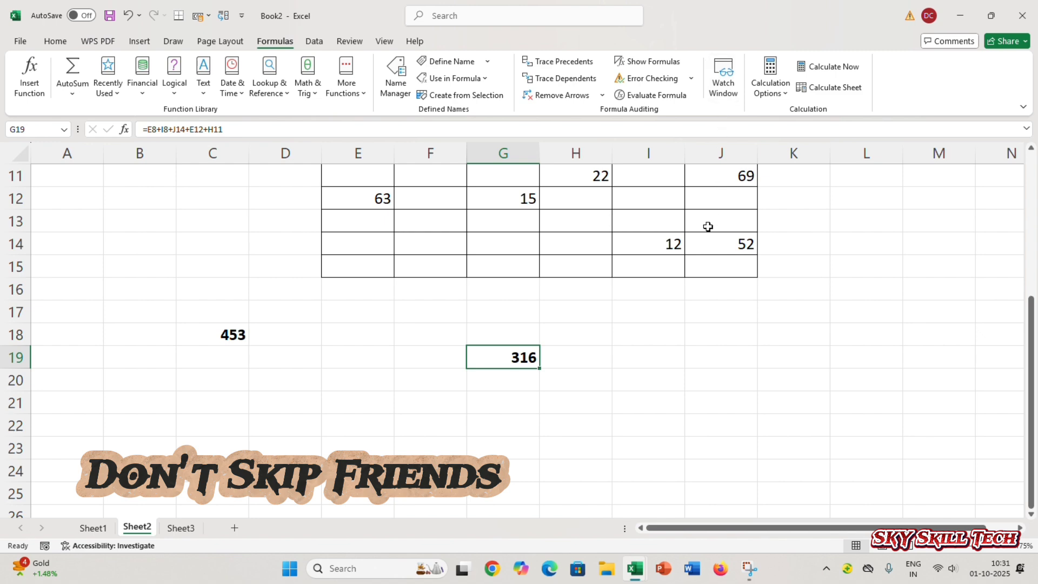
# - Return to the Results new workbook and add Sheet5 cells C1:H4 to the Watch Window
pyautogui.scroll(1, 697, 317)
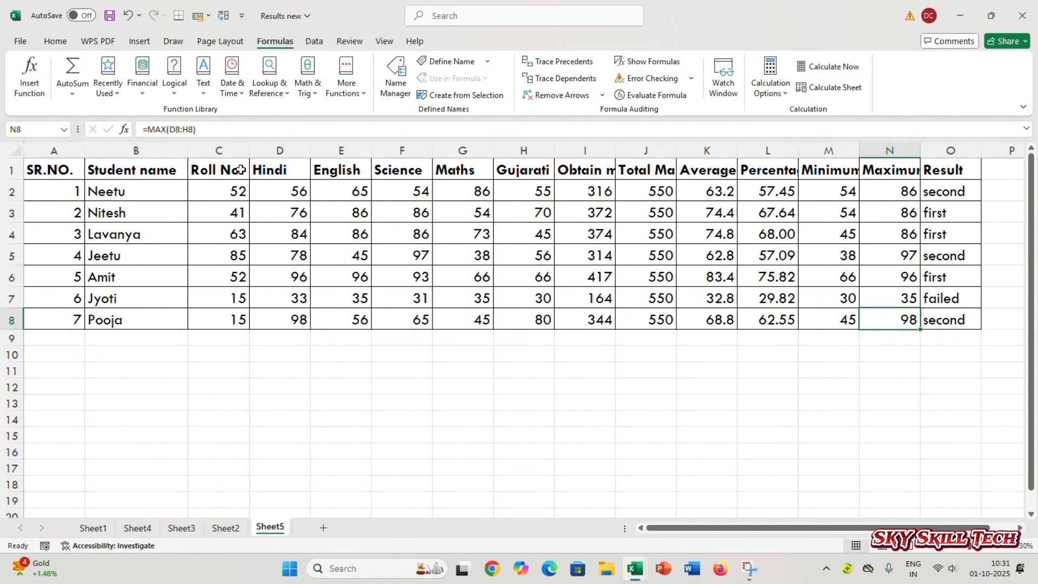
pyautogui.moveTo(241, 170); pyautogui.dragTo(524, 234)
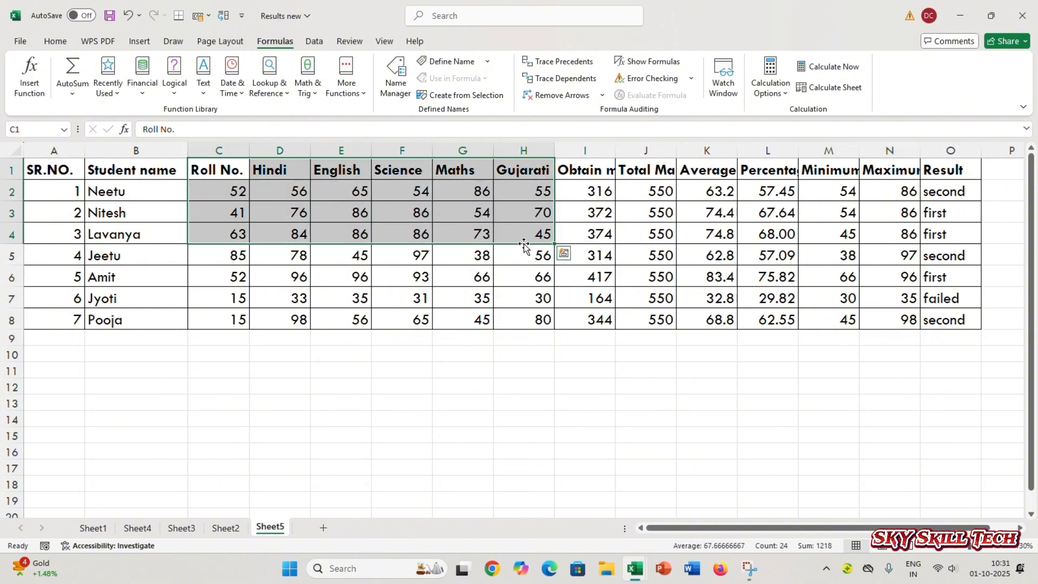
pyautogui.click(723, 77)
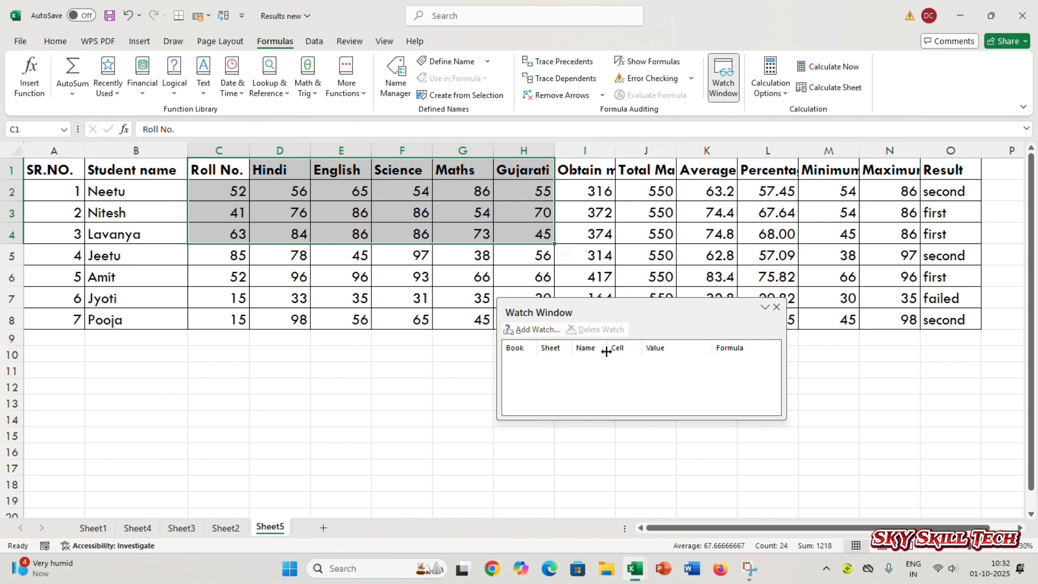
pyautogui.click(530, 332)
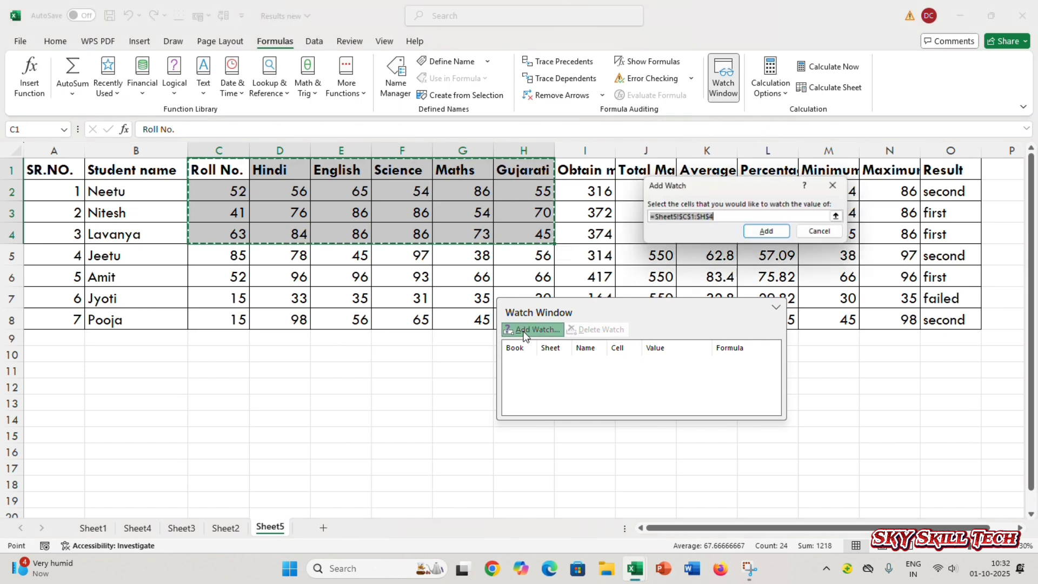
pyautogui.click(770, 233)
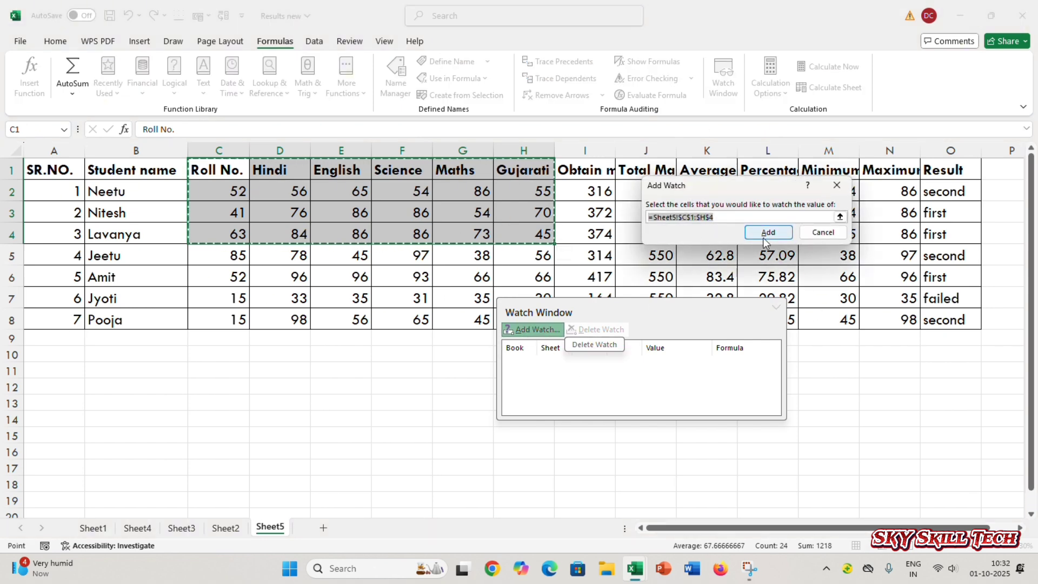
# - Reposition and enlarge the Watch Window, and look through the Sheet5 cells listed in it
pyautogui.moveTo(640, 306); pyautogui.dragTo(656, 161)
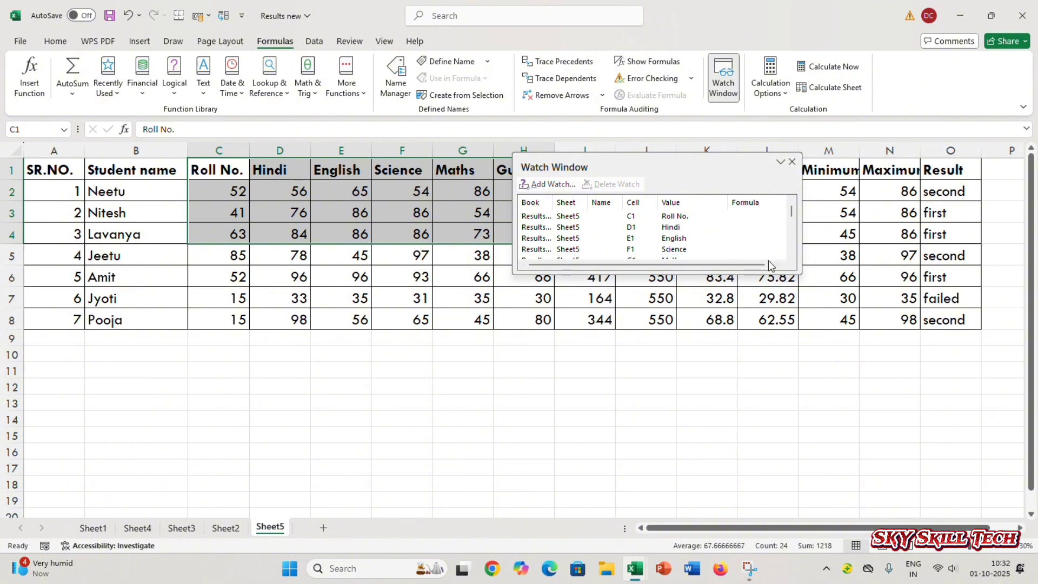
pyautogui.moveTo(794, 274); pyautogui.dragTo(885, 449)
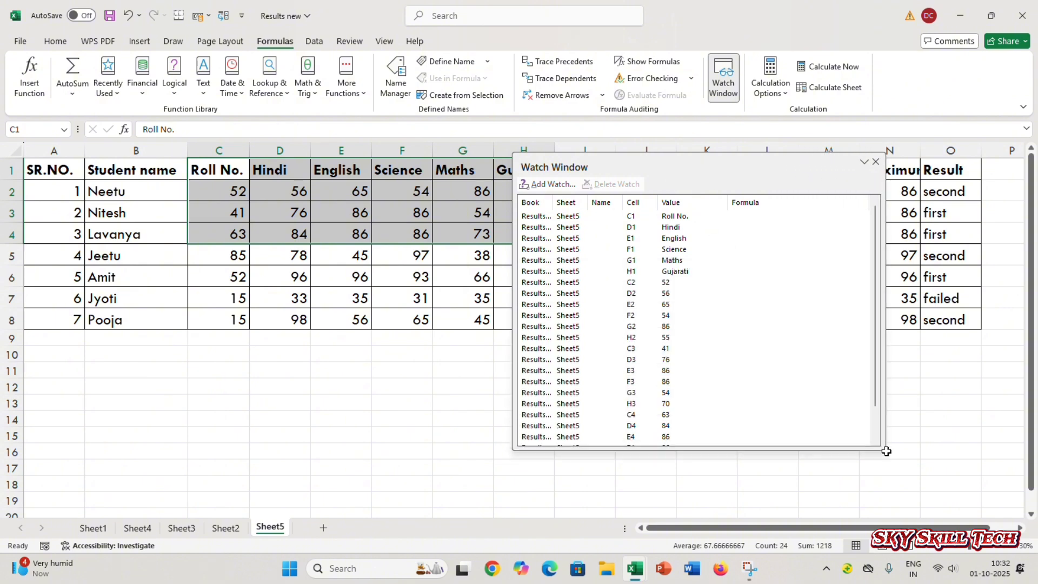
pyautogui.click(589, 239)
pyautogui.click(627, 217)
pyautogui.click(625, 260)
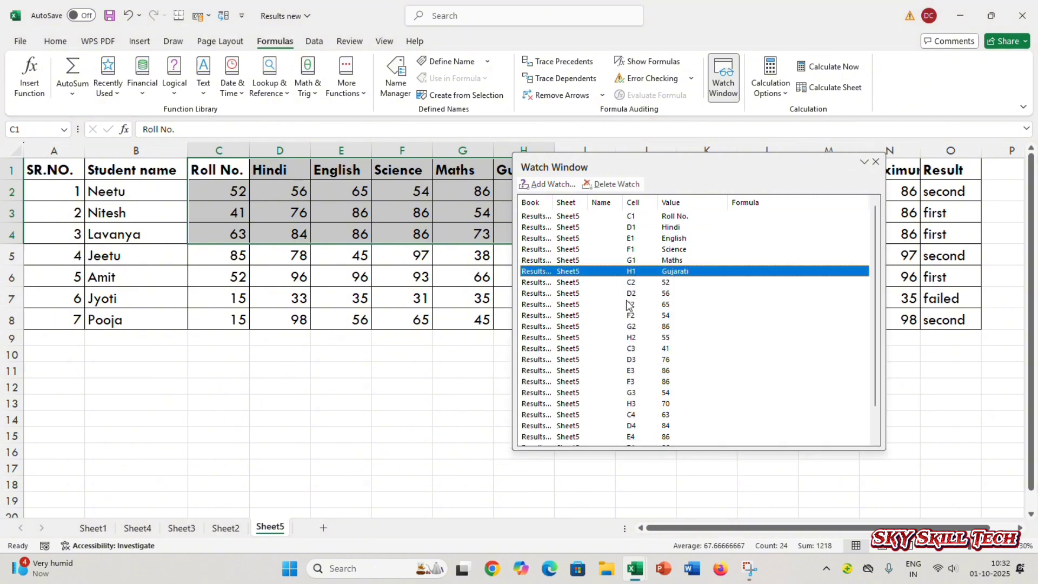
pyautogui.click(628, 349)
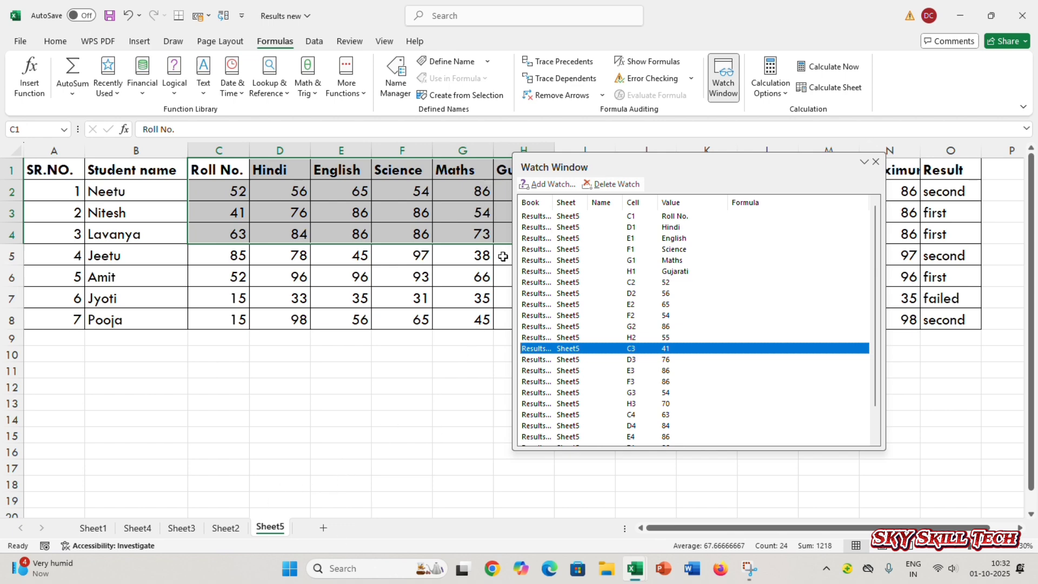
pyautogui.moveTo(757, 177); pyautogui.dragTo(768, 174)
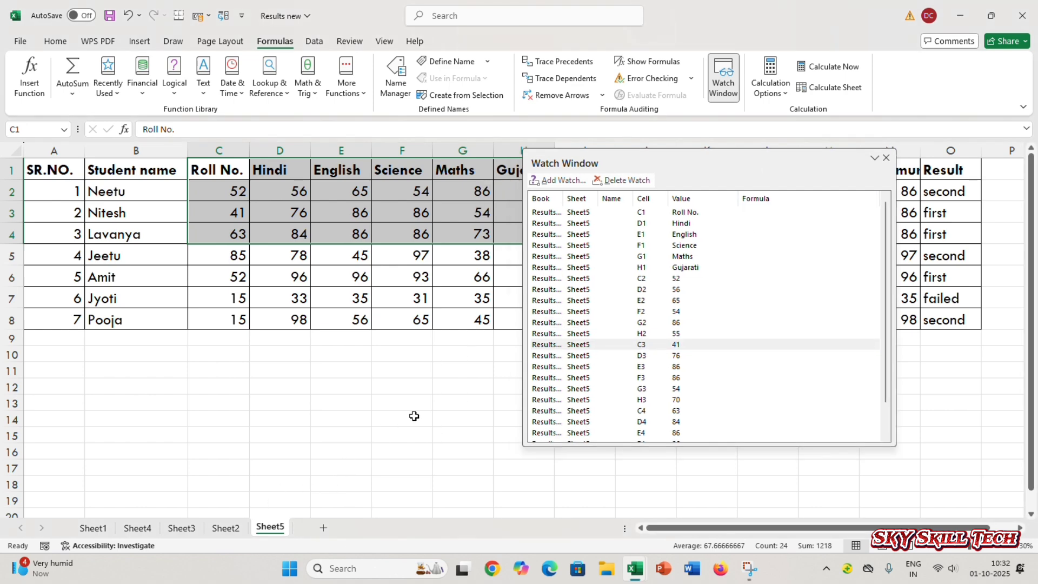
# - Set the English mark in E3 to 85 while the cell is being watched
pyautogui.click(332, 213)
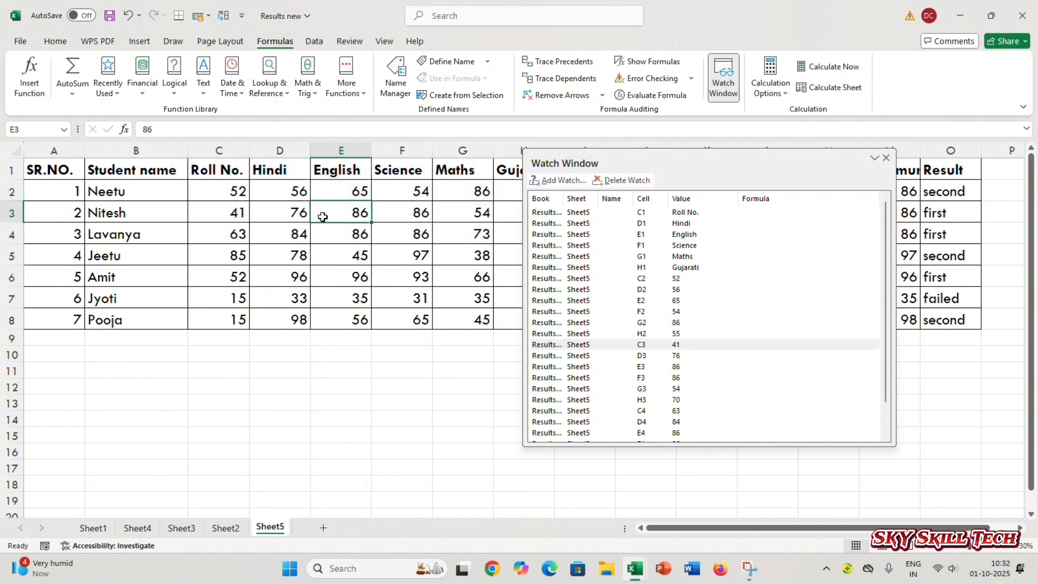
pyautogui.write('86')
pyautogui.press('BackSpace')
pyautogui.write('5')
pyautogui.press('Return')
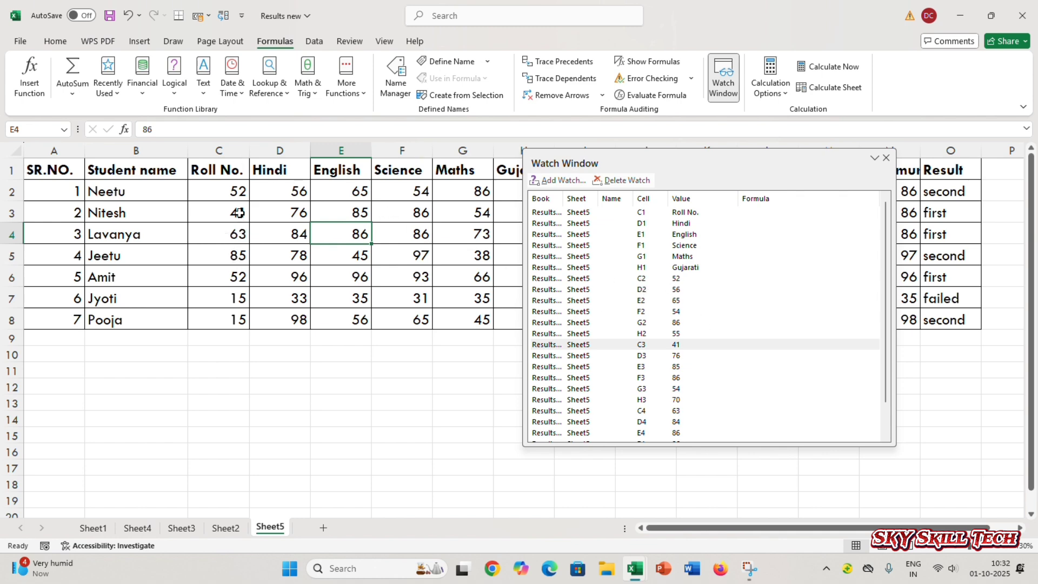
# - Set the roll number in C2 to 55
pyautogui.click(234, 195)
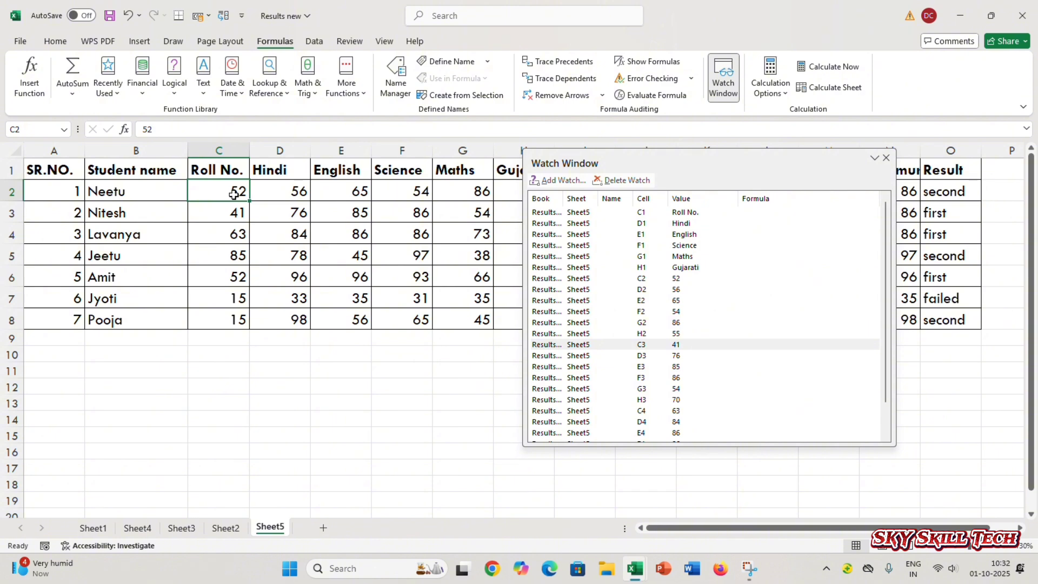
pyautogui.doubleClick(233, 194)
pyautogui.press('BackSpace')
pyautogui.press('Delete')
pyautogui.write('15')
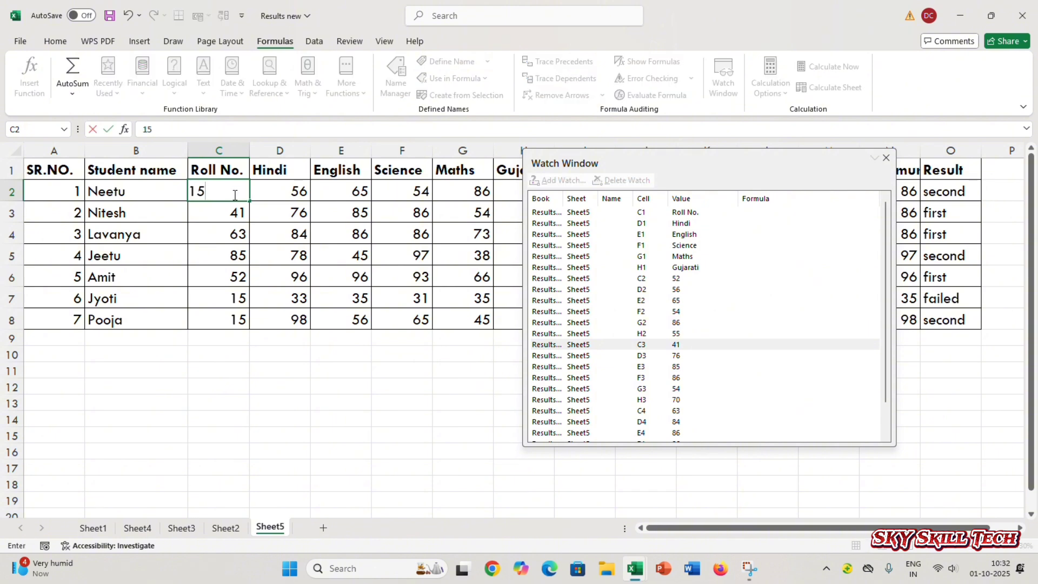
pyautogui.press('BackSpace')
pyautogui.press('BackSpace')
pyautogui.write('00')
pyautogui.write('55')
pyautogui.press('Return')
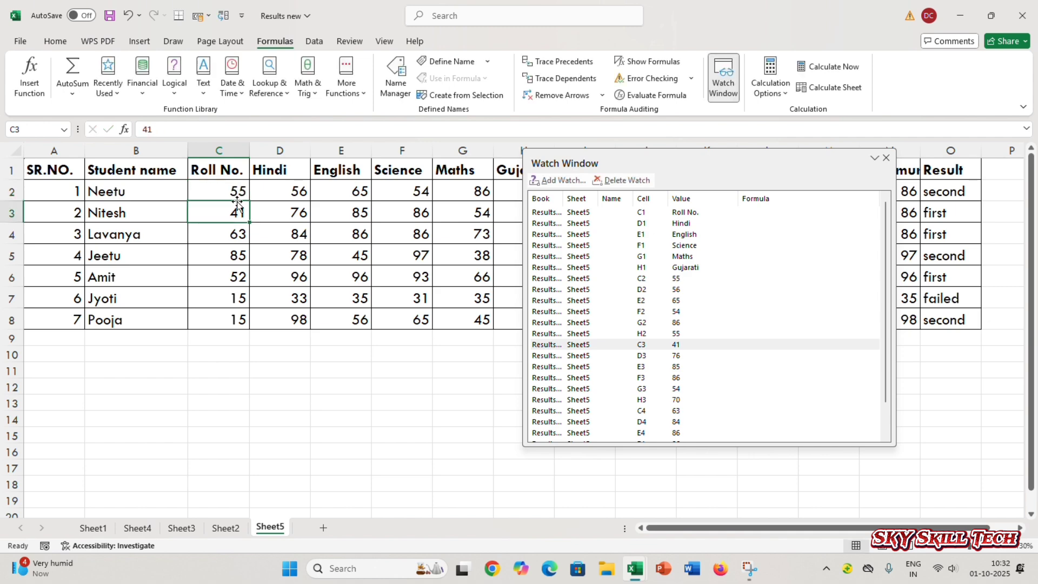
# - Jump to cell D2 from its entry in the Watch Window and set its Hindi mark to 85
pyautogui.click(697, 310)
pyautogui.click(691, 289)
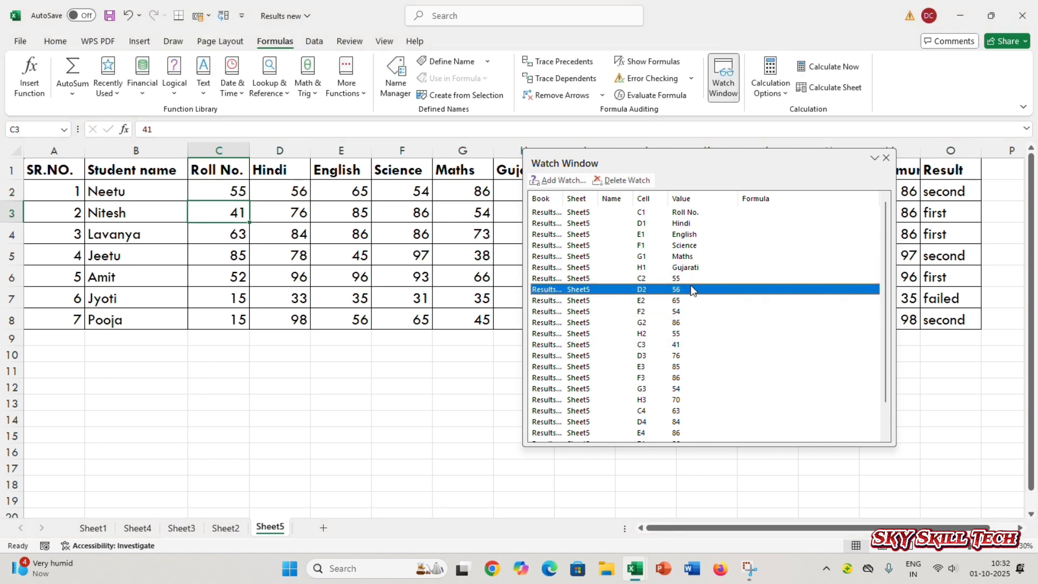
pyautogui.doubleClick(577, 288)
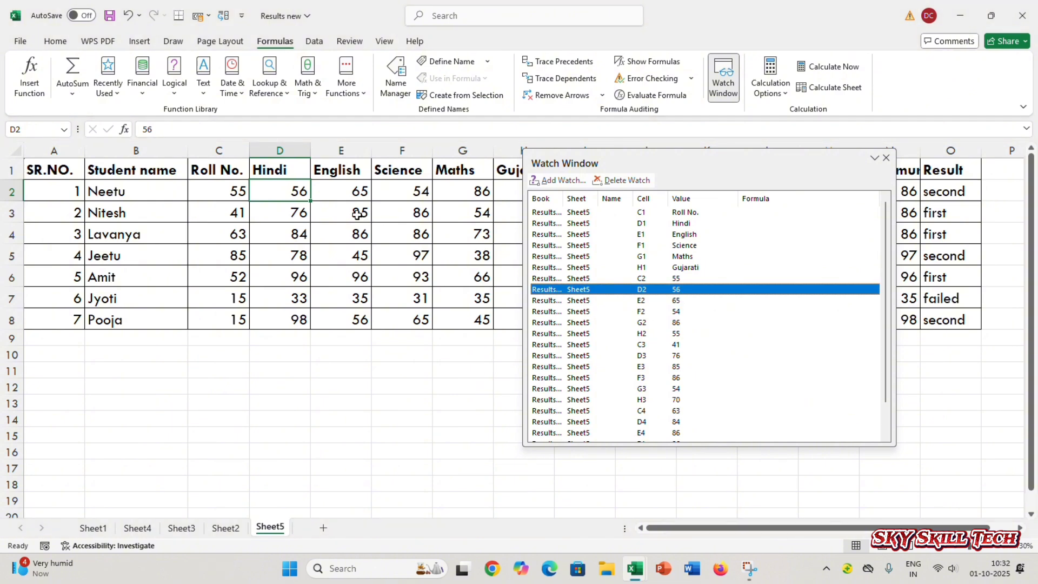
pyautogui.click(278, 195)
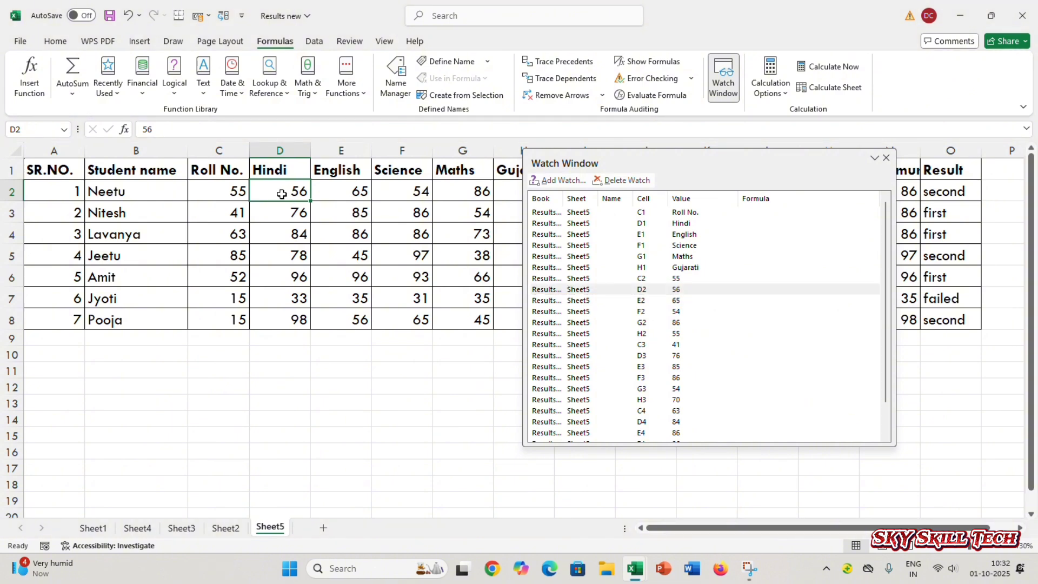
pyautogui.write('85')
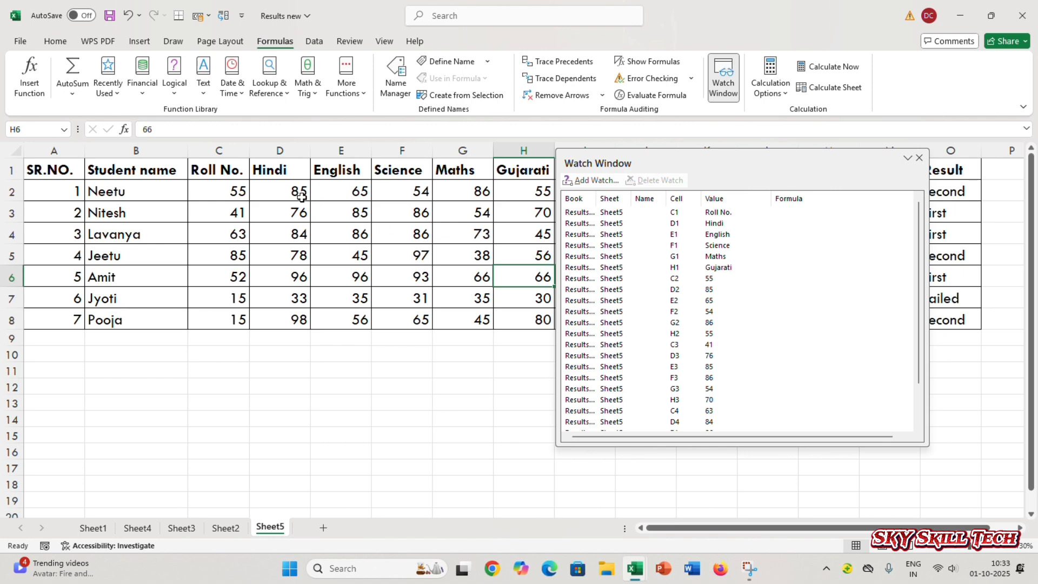
# - Set the Hindi mark in D2 to 95 and the roll number in C3 to 65
pyautogui.click(299, 195)
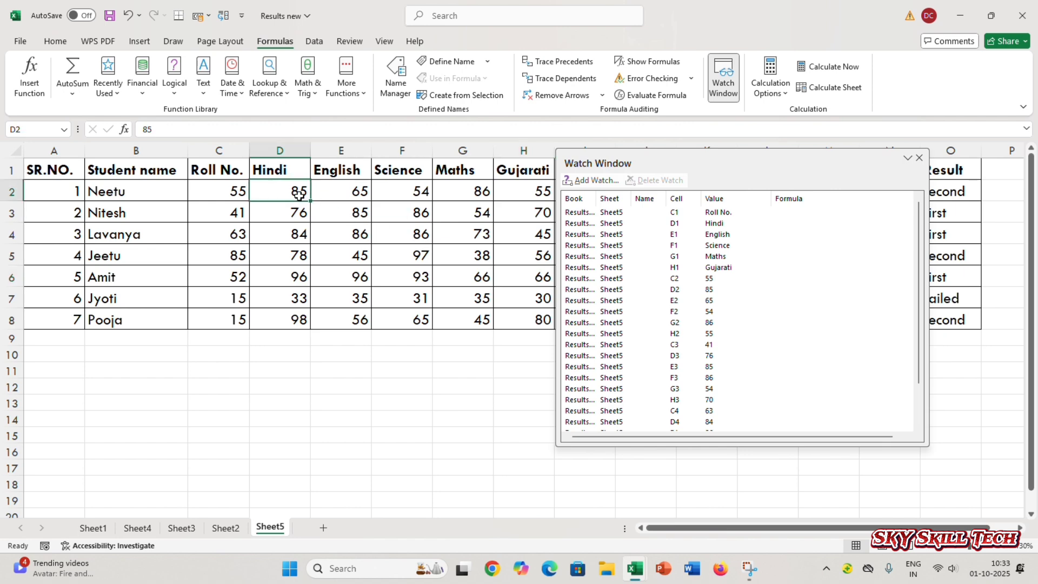
pyautogui.write('95')
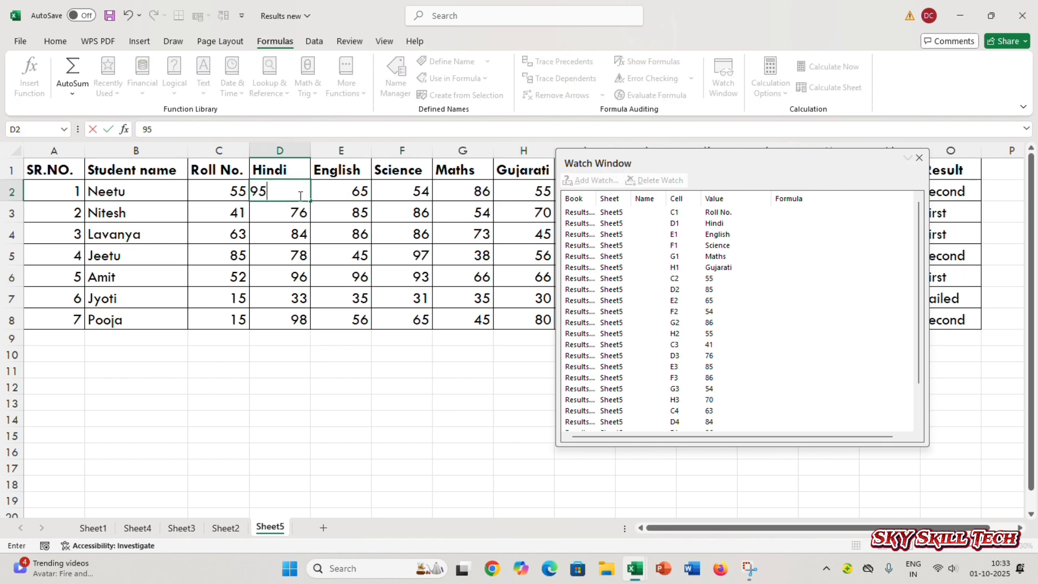
pyautogui.press('Tab')
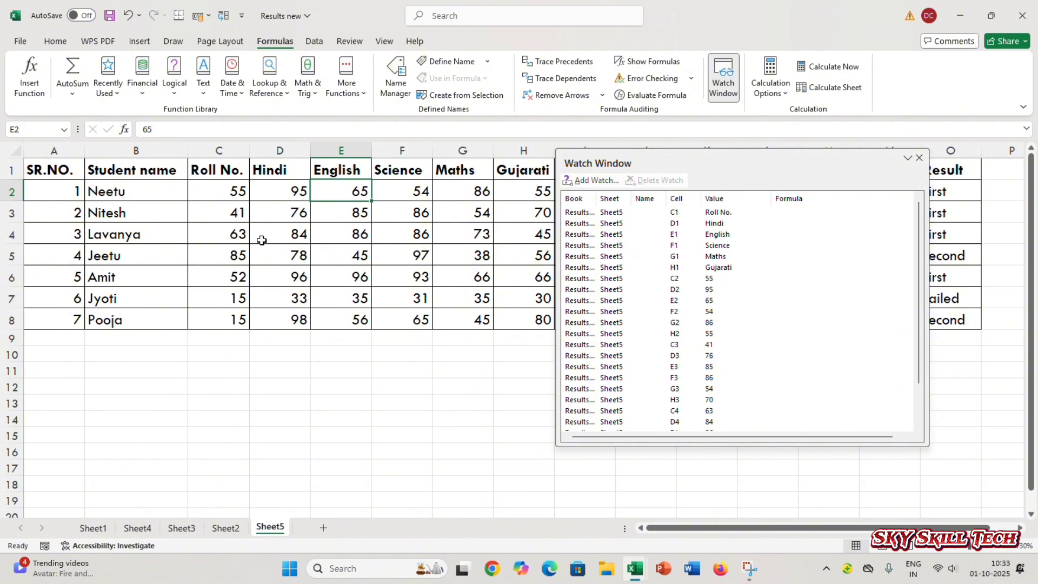
pyautogui.click(242, 216)
pyautogui.write('65')
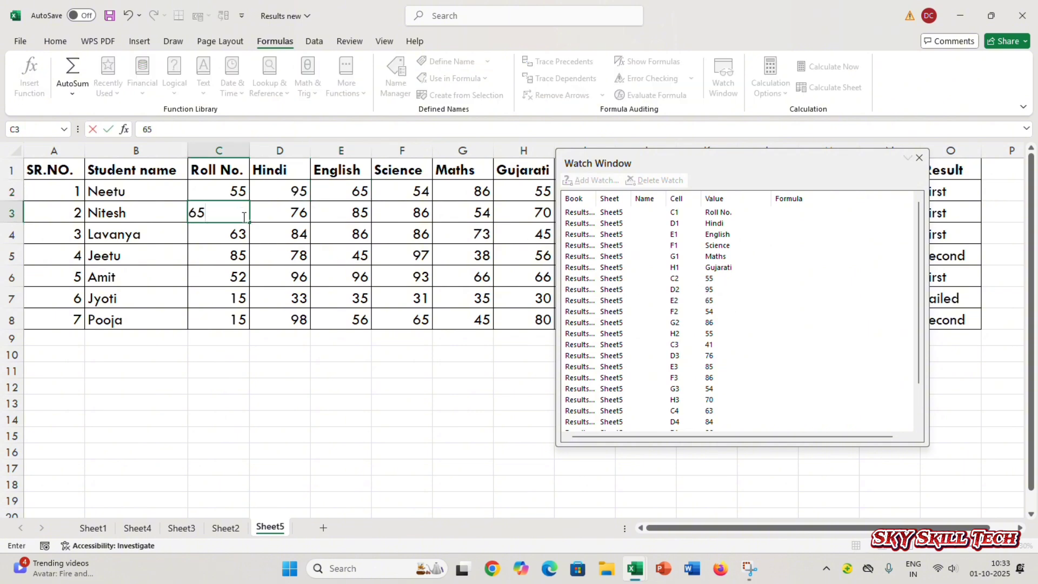
pyautogui.press('Return')
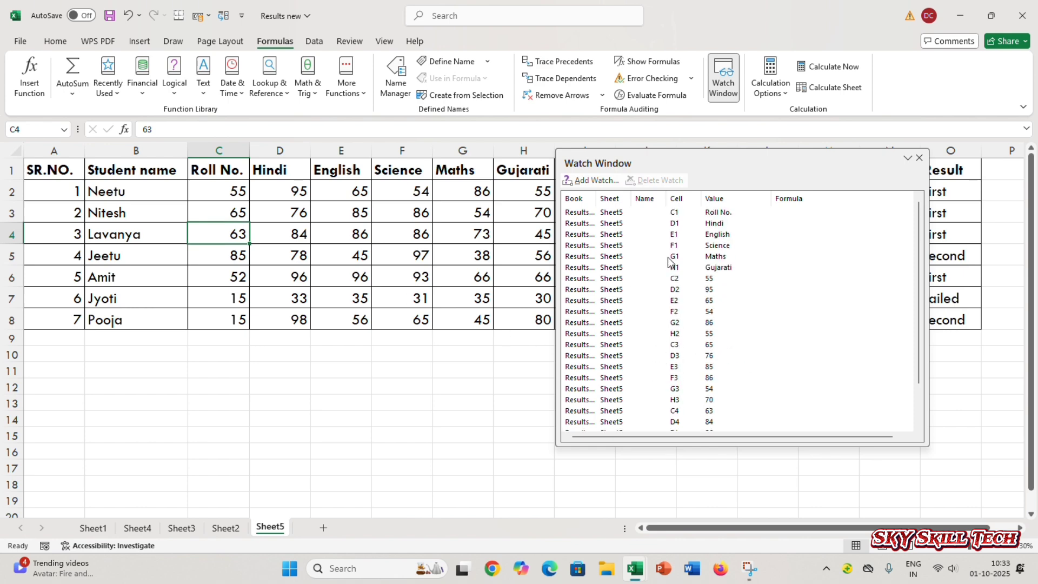
# - Delete all the watches from C1 to H4 together and close the Watch Window
pyautogui.click(701, 278)
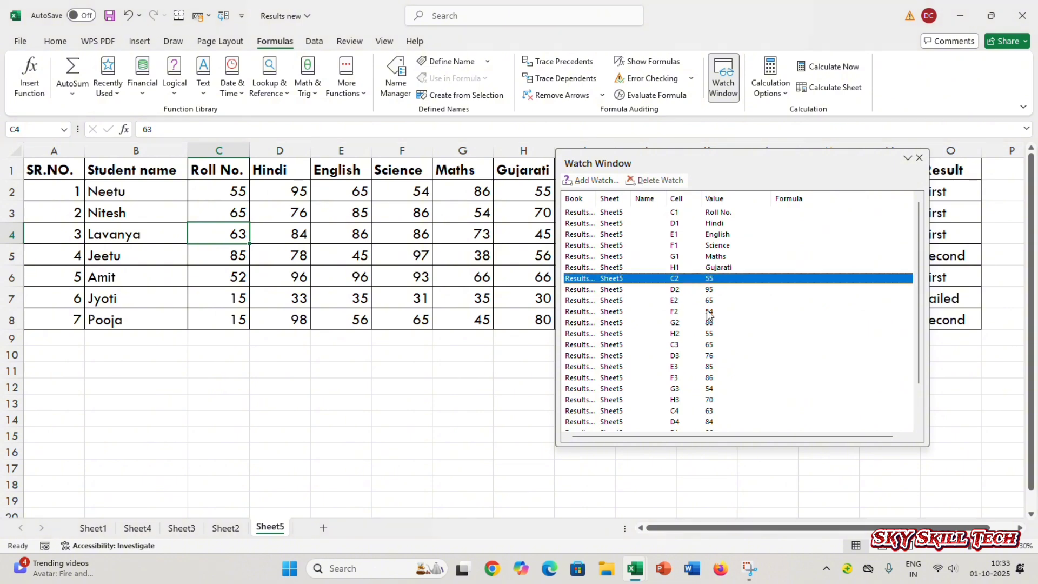
pyautogui.click(707, 311)
pyautogui.click(711, 334)
pyautogui.click(713, 388)
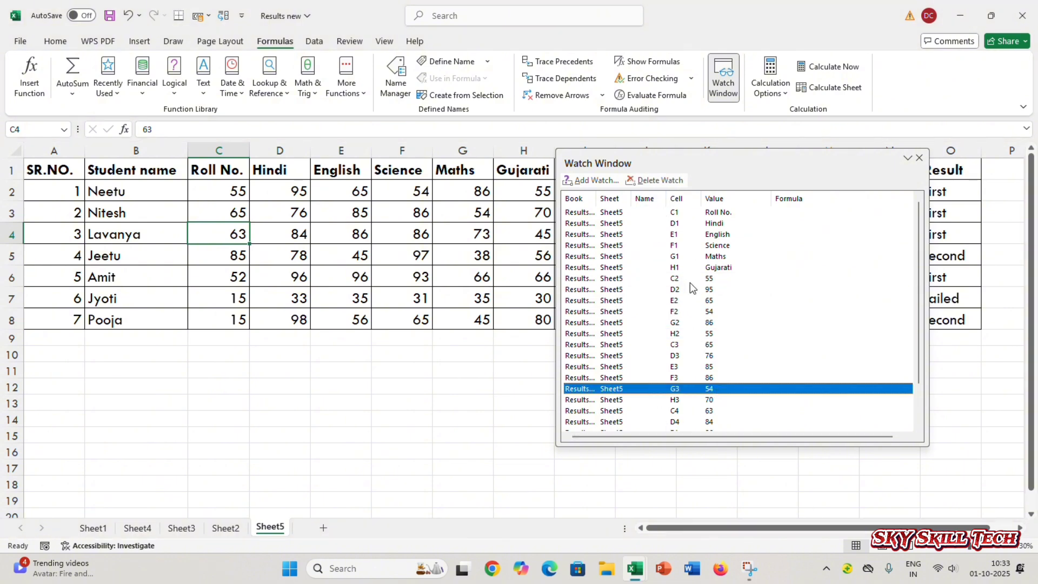
pyautogui.click(581, 212)
pyautogui.hotkey('shift', 'Down')
pyautogui.hotkey('shift', 'Down')
pyautogui.hotkey('shift', 'Down')
pyautogui.hotkey('shift', 'Down')
pyautogui.hotkey('shift', 'Down')
pyautogui.hotkey('shift', 'Down')
pyautogui.hotkey('shift', 'Down')
pyautogui.hotkey('shift', 'Down')
pyautogui.hotkey('shift', 'Down')
pyautogui.hotkey('shift', 'Down')
pyautogui.hotkey('shift', 'Down')
pyautogui.hotkey('shift', 'Down')
pyautogui.hotkey('shift', 'Down')
pyautogui.hotkey('shift', 'Down')
pyautogui.hotkey('shift', 'Down')
pyautogui.hotkey('shift', 'Down')
pyautogui.hotkey('shift', 'Down')
pyautogui.hotkey('shift', 'Down')
pyautogui.hotkey('shift', 'Down')
pyautogui.hotkey('shift', 'Down')
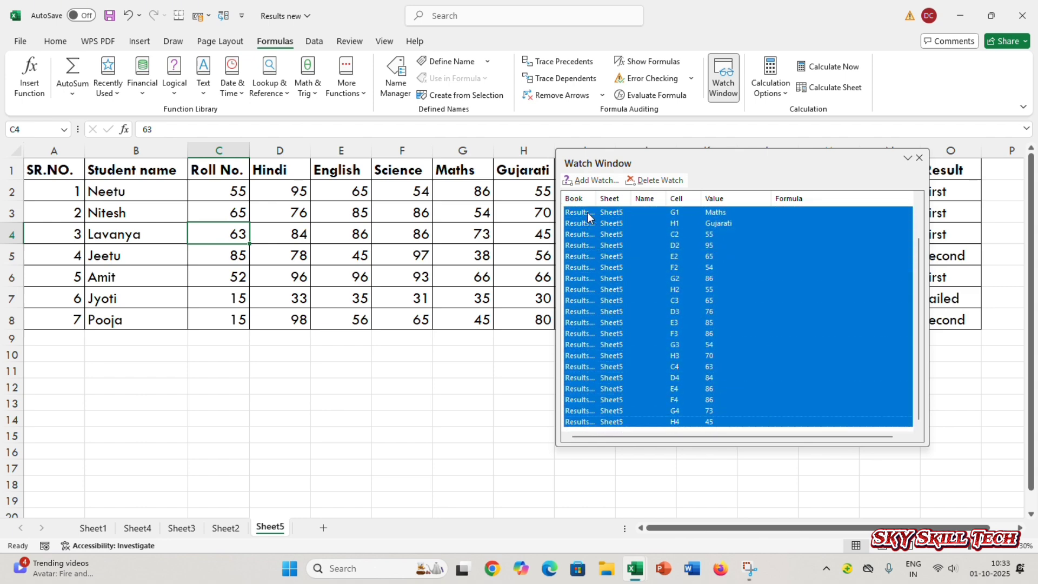
pyautogui.click(653, 179)
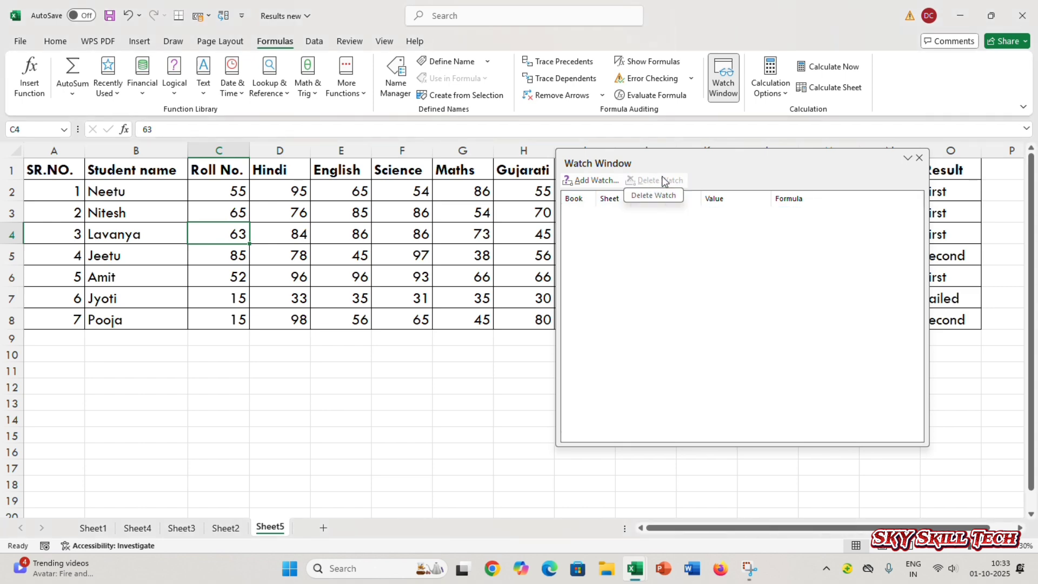
pyautogui.click(919, 158)
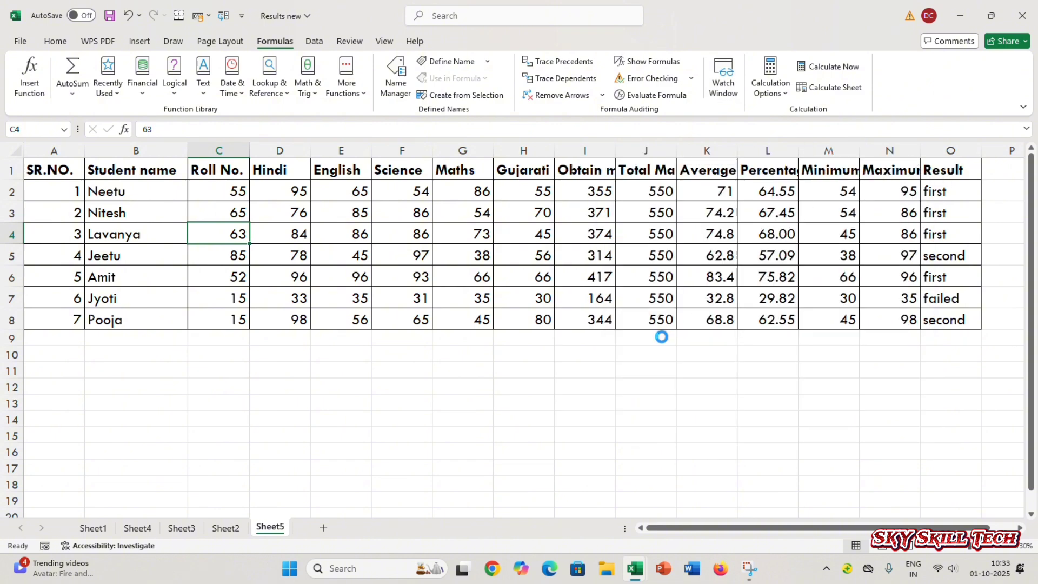
# - Make the obtained marks in I2:I8 bold
pyautogui.scroll(2, 661, 336)
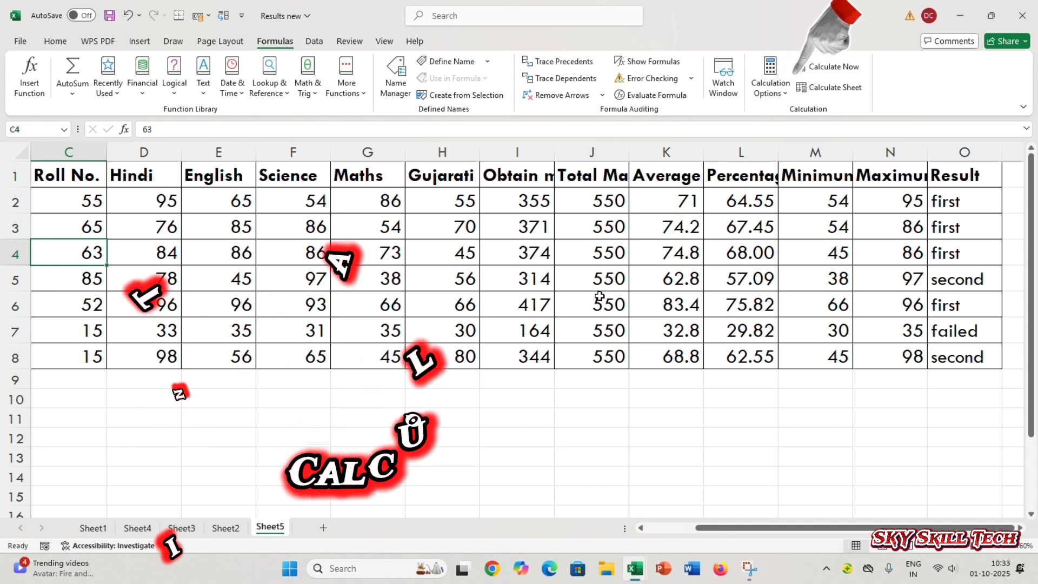
pyautogui.moveTo(527, 201); pyautogui.dragTo(514, 354)
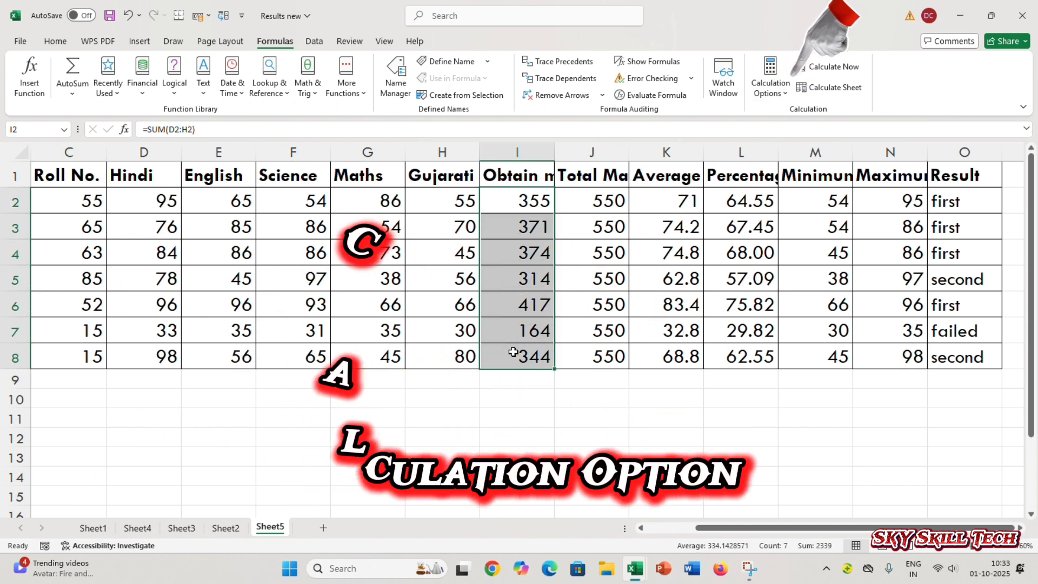
pyautogui.hotkey('ctrl', 'b')
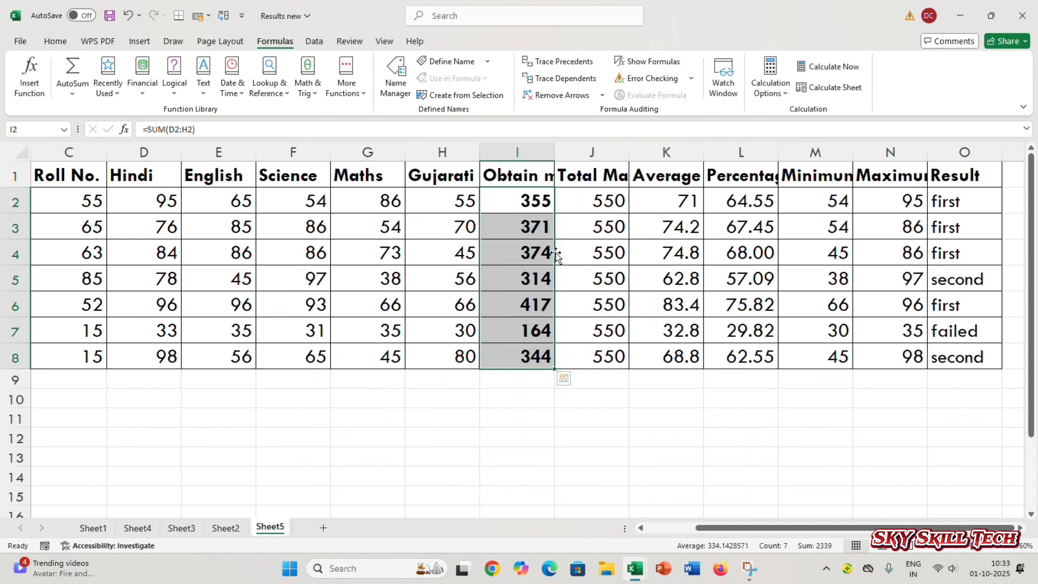
pyautogui.click(518, 250)
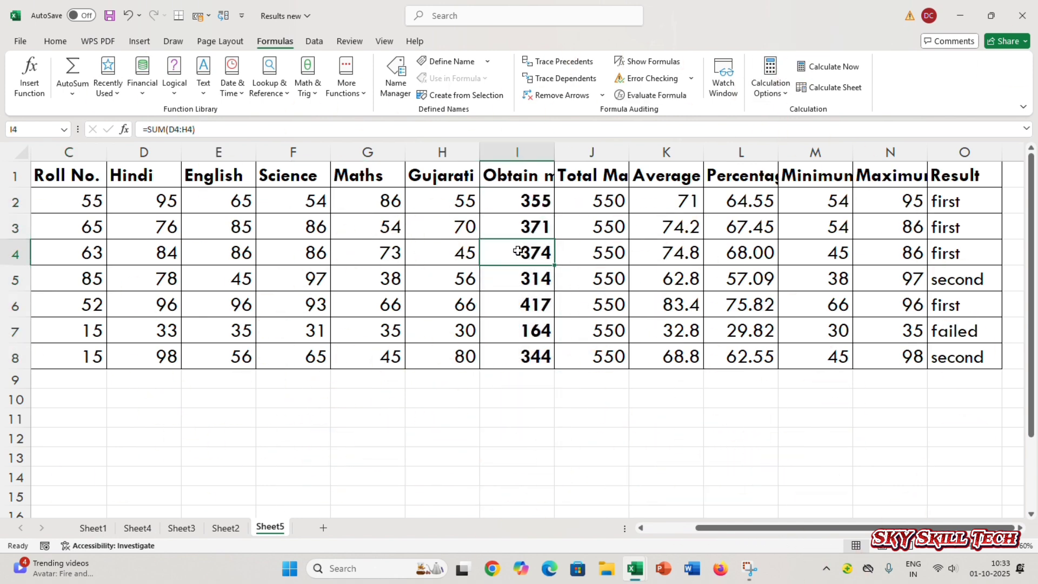
# - Check the available calculation modes, and set the Maths mark in G3 to 15 under automatic calculation
pyautogui.click(771, 93)
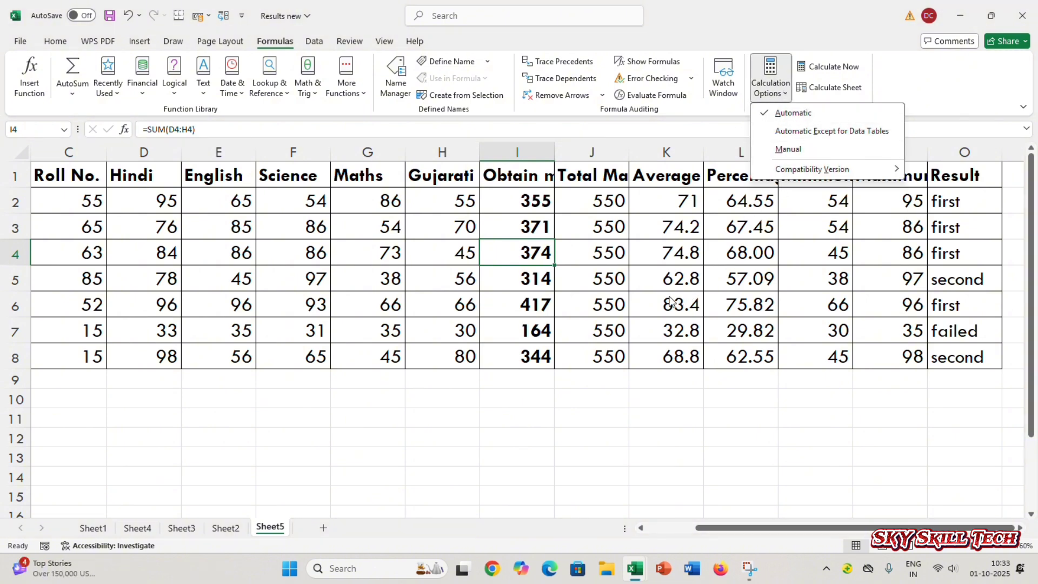
pyautogui.click(627, 293)
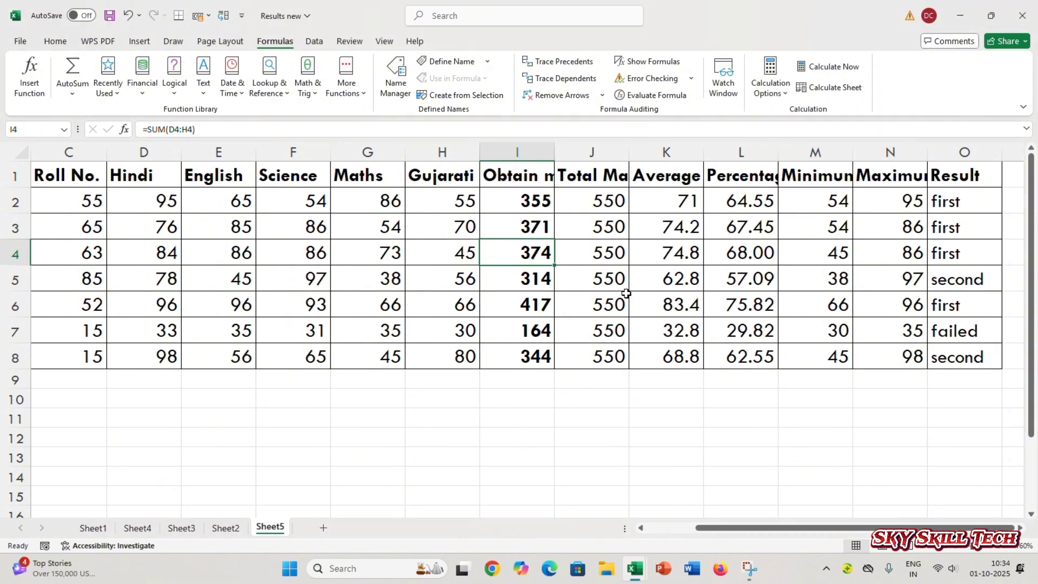
pyautogui.click(395, 226)
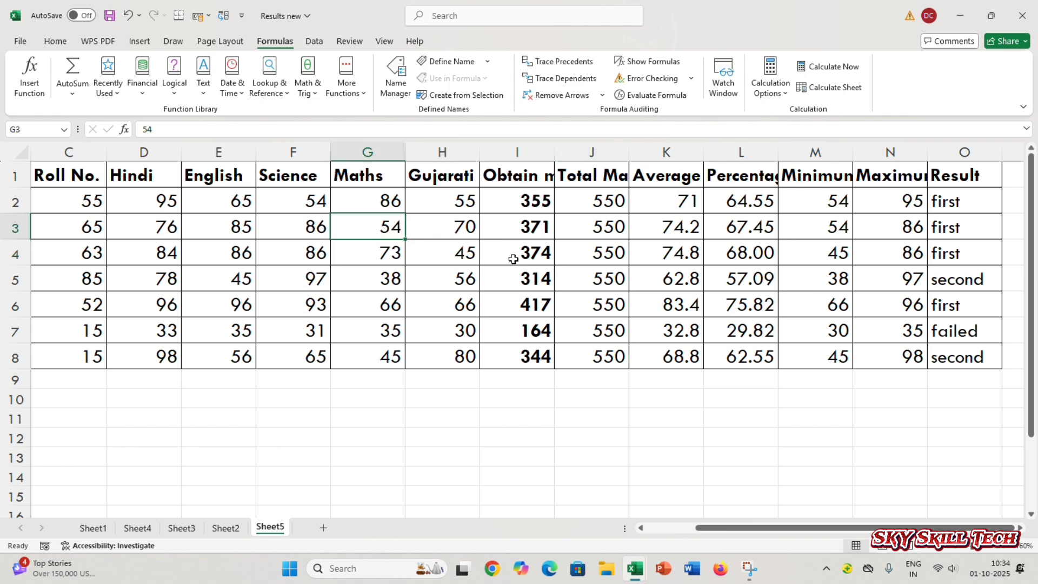
pyautogui.write('54')
pyautogui.press('BackSpace')
pyautogui.press('BackSpace')
pyautogui.write('15')
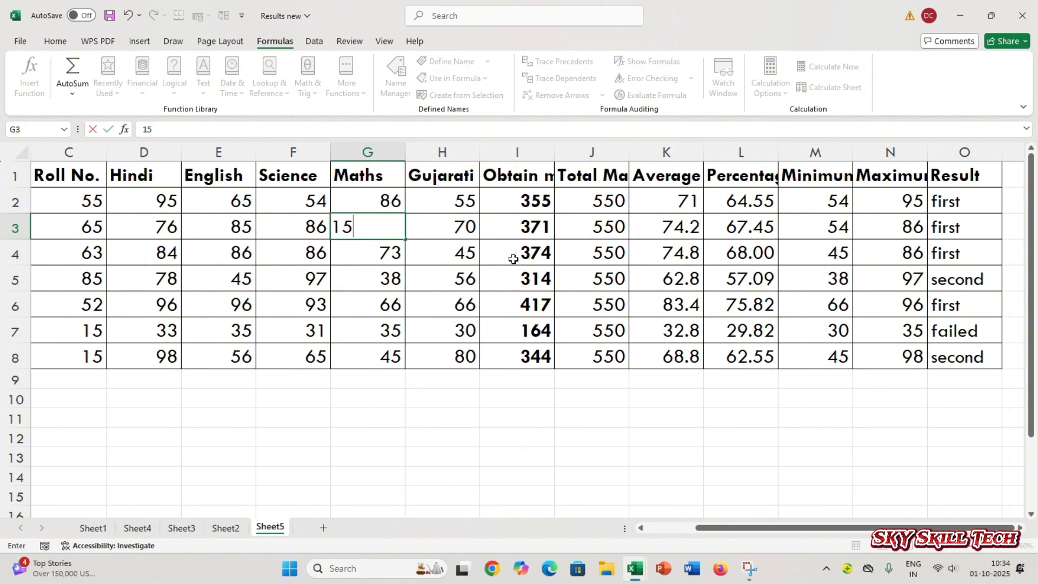
pyautogui.press('Return')
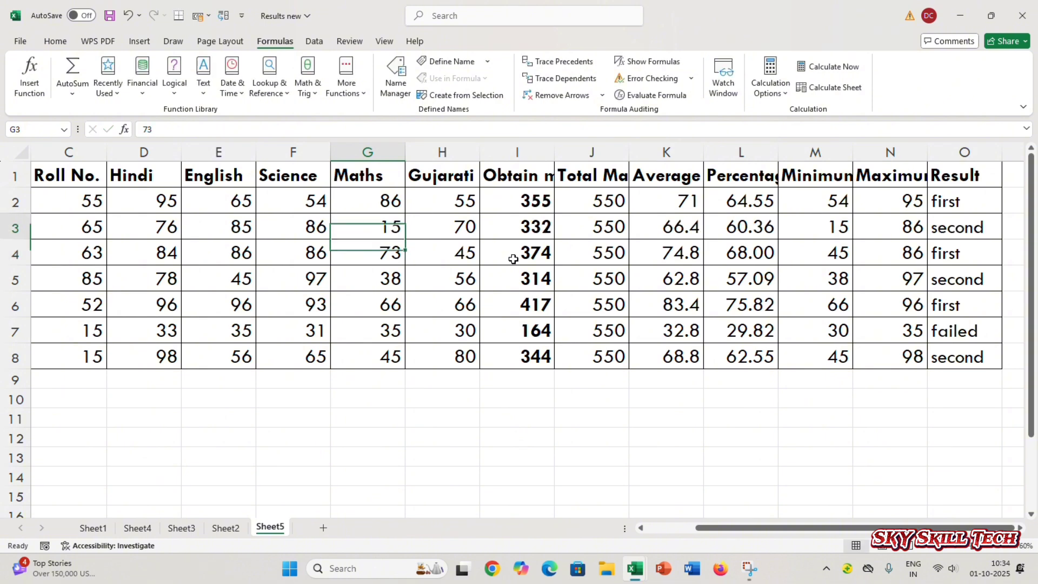
pyautogui.press('Up')
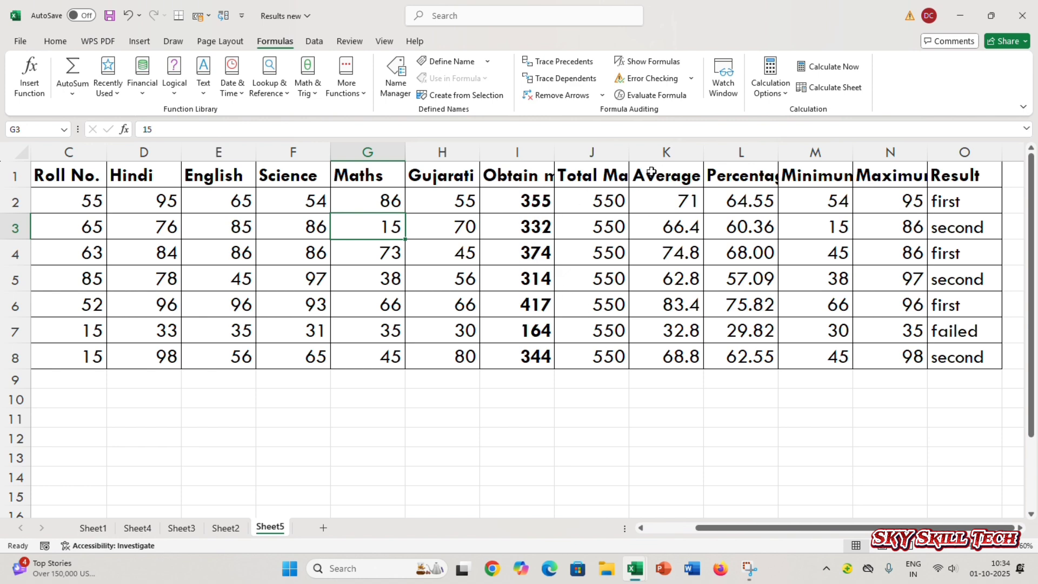
# - Switch the workbook to manual calculation and set the Maths marks in G3:G6 to 0
pyautogui.click(768, 95)
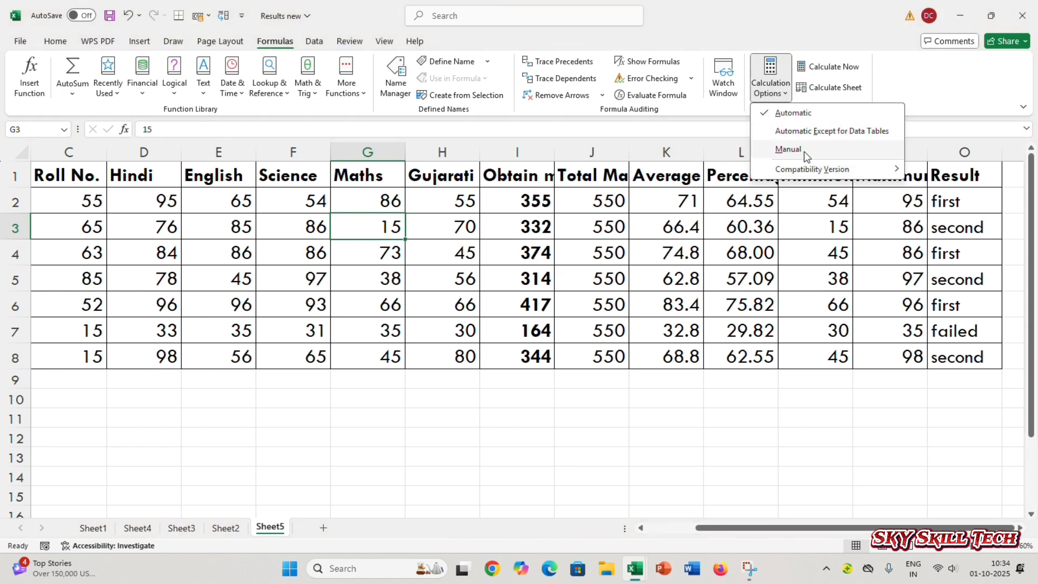
pyautogui.click(789, 149)
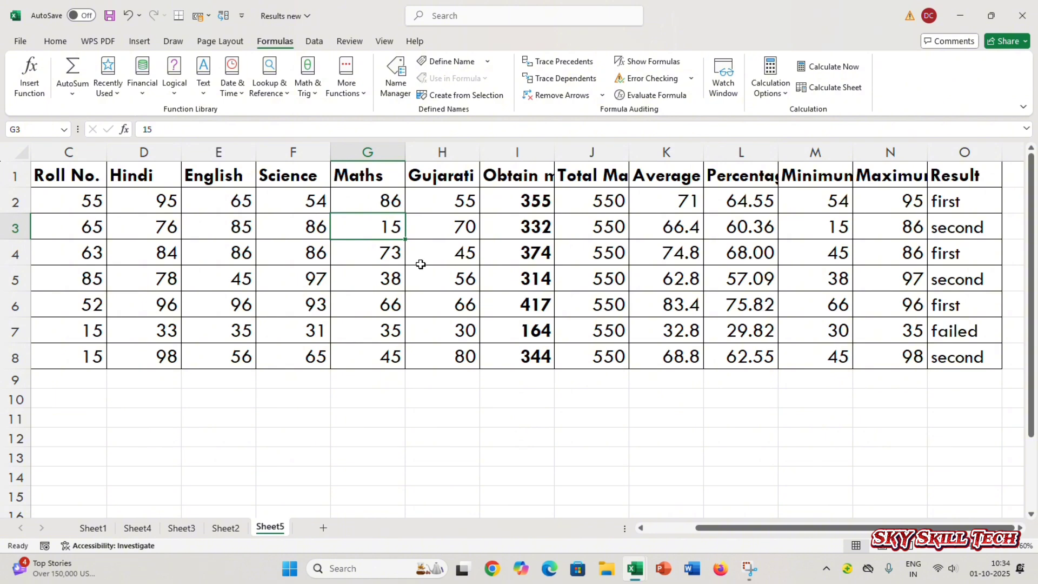
pyautogui.write('0')
pyautogui.press('Return')
pyautogui.write('0')
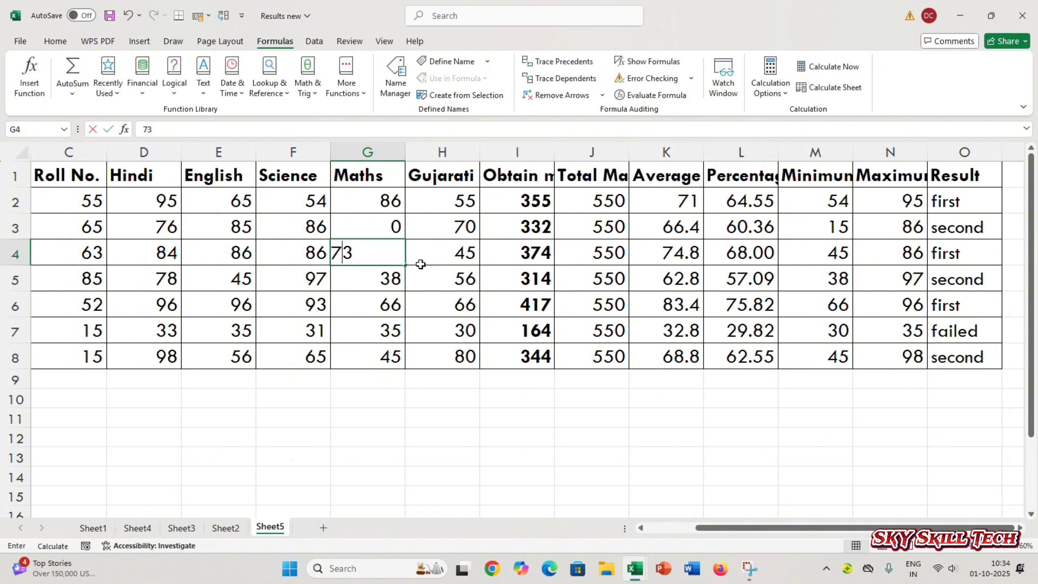
pyautogui.press('Return')
pyautogui.write('0')
pyautogui.press('Return')
pyautogui.write('0')
pyautogui.press('Return')
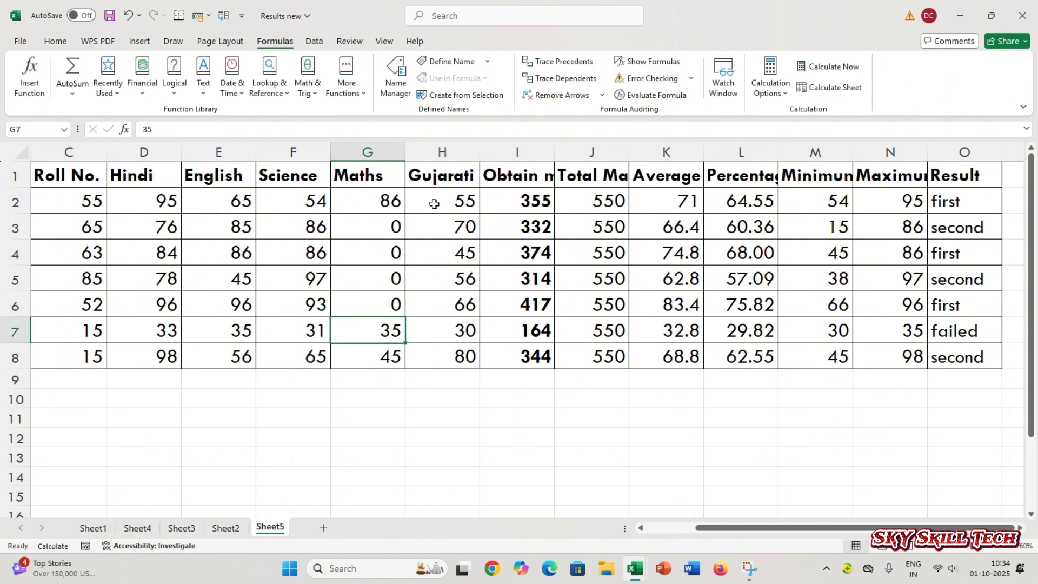
# - Recalculate the formulas now to apply the changed Maths marks under manual calculation
pyautogui.moveTo(393, 224); pyautogui.dragTo(390, 329)
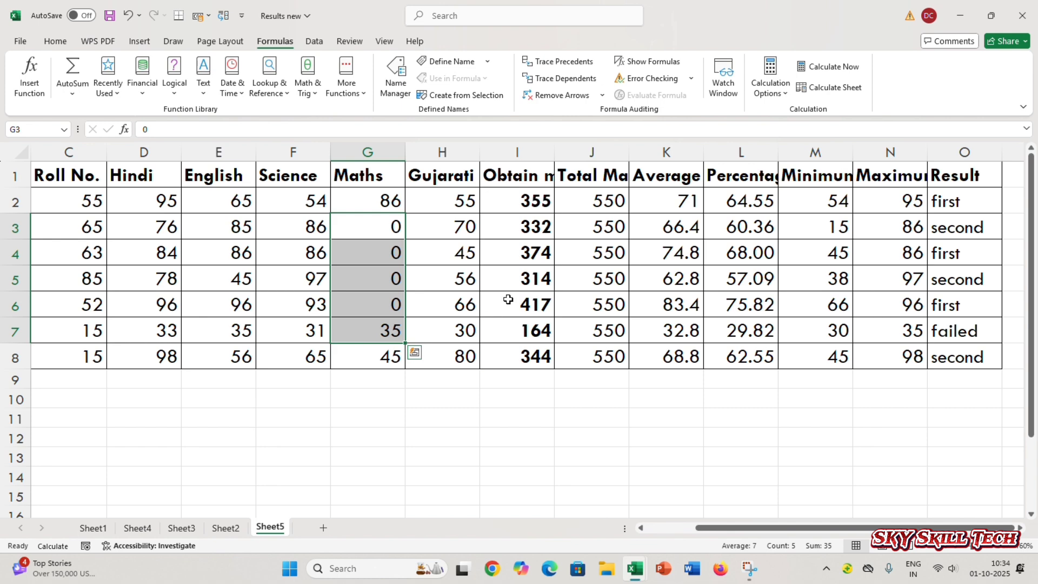
pyautogui.click(787, 89)
pyautogui.click(764, 154)
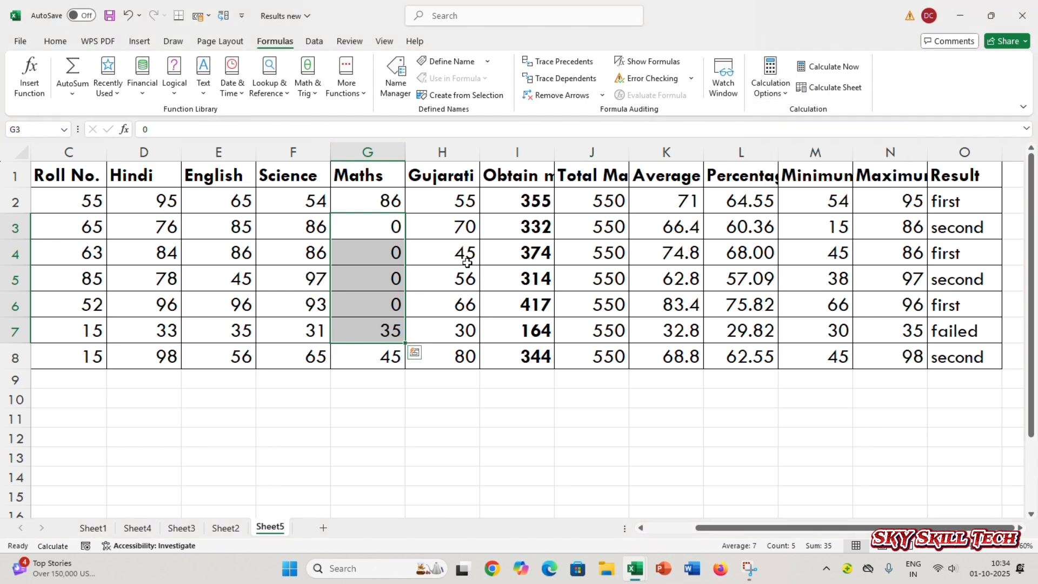
pyautogui.click(833, 71)
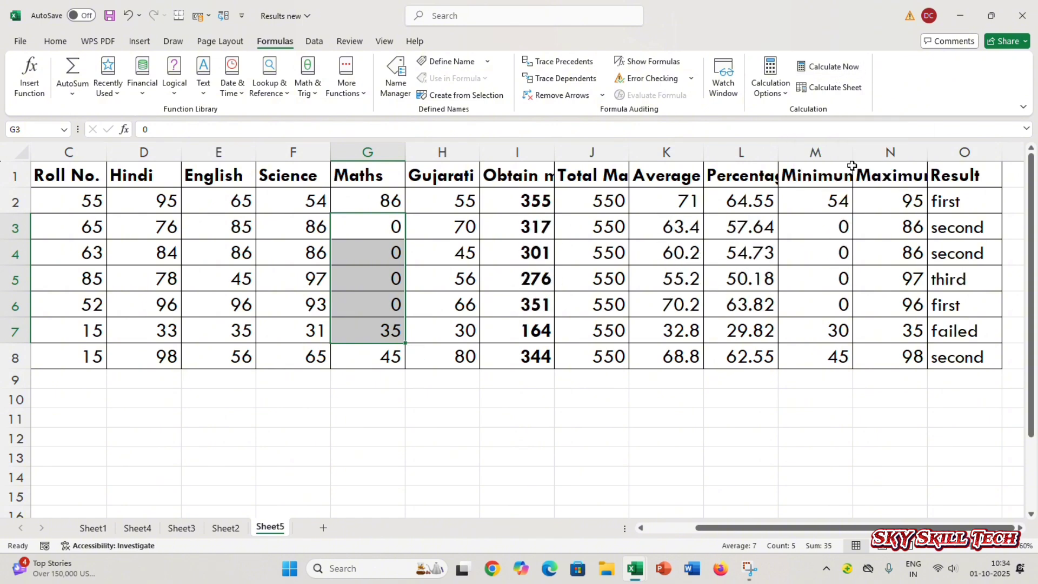
# - Switch calculation back to automatic and set the Maths mark in G3 to 52
pyautogui.click(784, 92)
pyautogui.click(785, 114)
pyautogui.click(394, 224)
pyautogui.write('52')
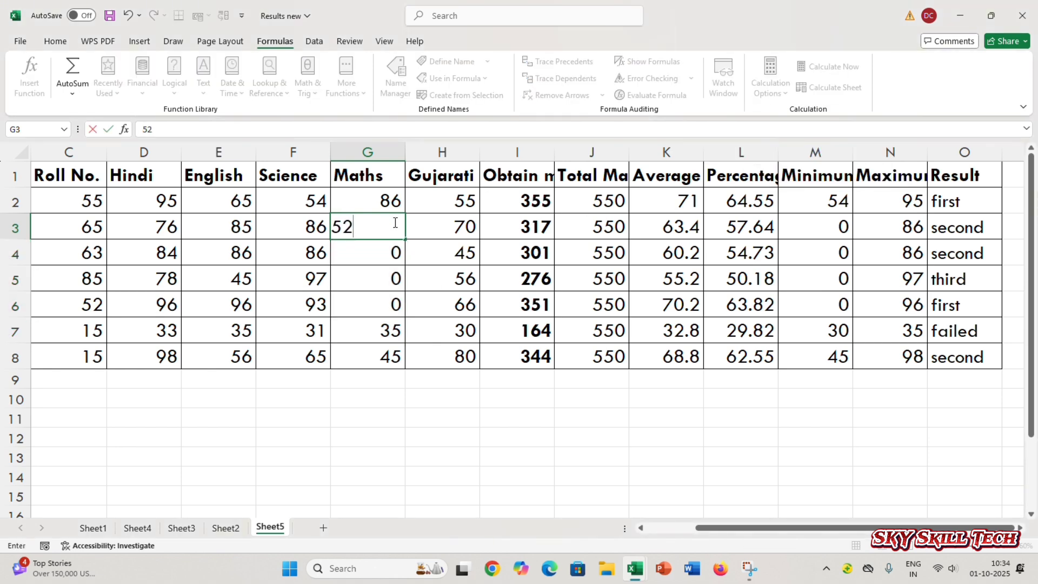
pyautogui.press('Return')
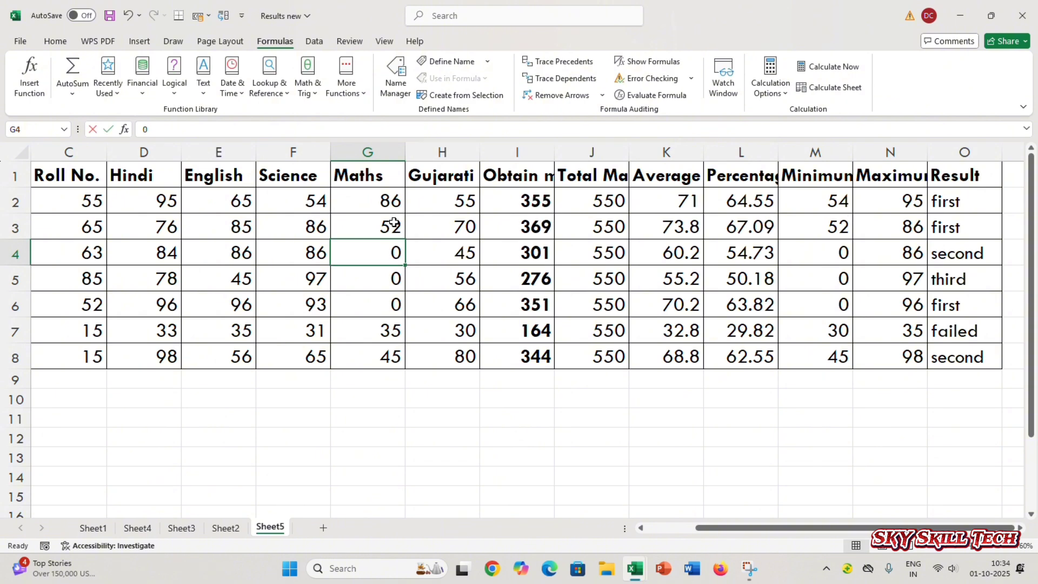
# - Set the Maths mark in G4 to 62 and the marks in G5 and G6 to 15 each
pyautogui.write('62')
pyautogui.press('Return')
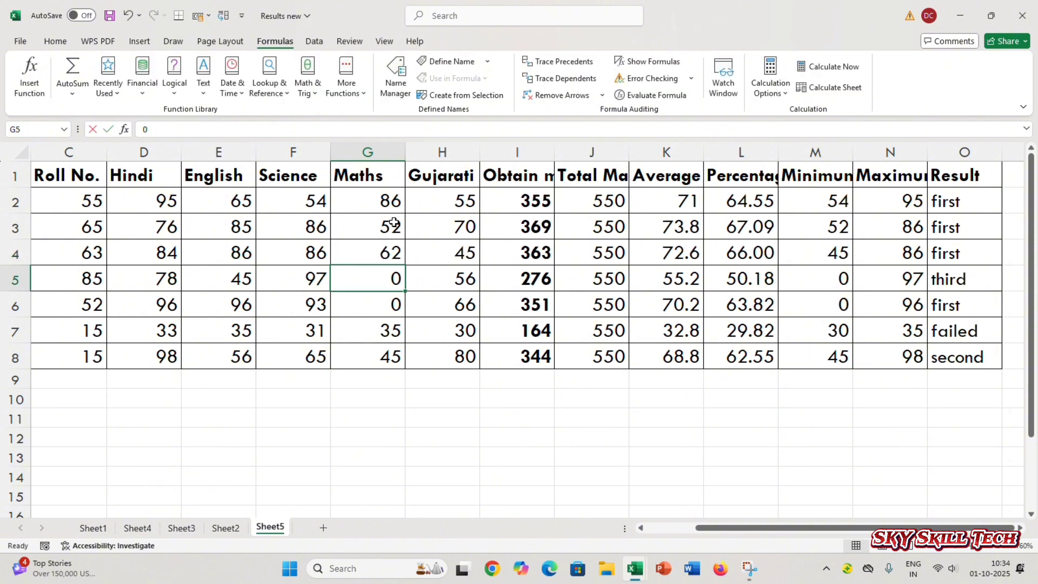
pyautogui.write('15')
pyautogui.press('Return')
pyautogui.write('0')
pyautogui.press('BackSpace')
pyautogui.write('15')
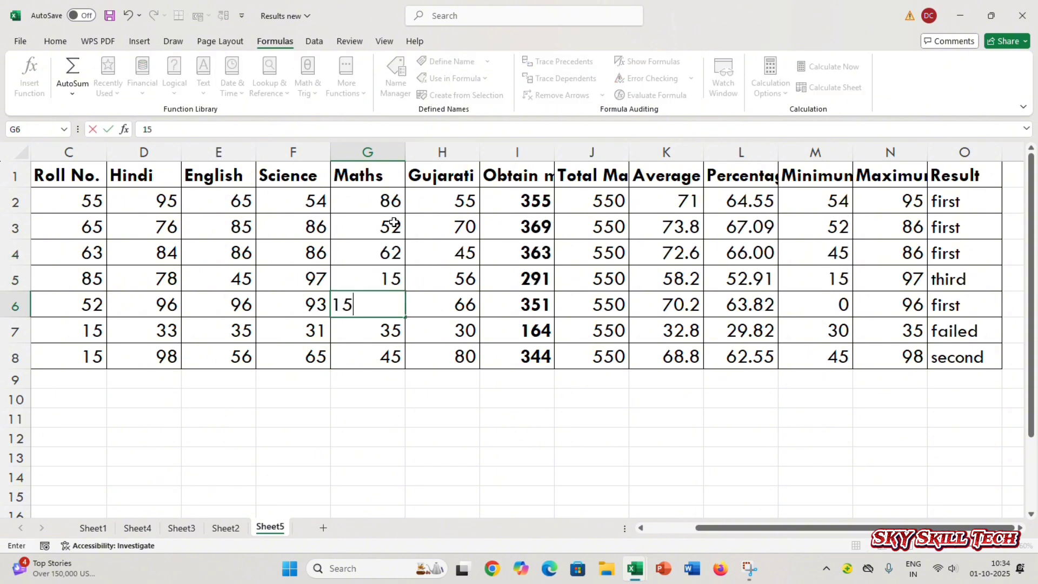
pyautogui.press('Return')
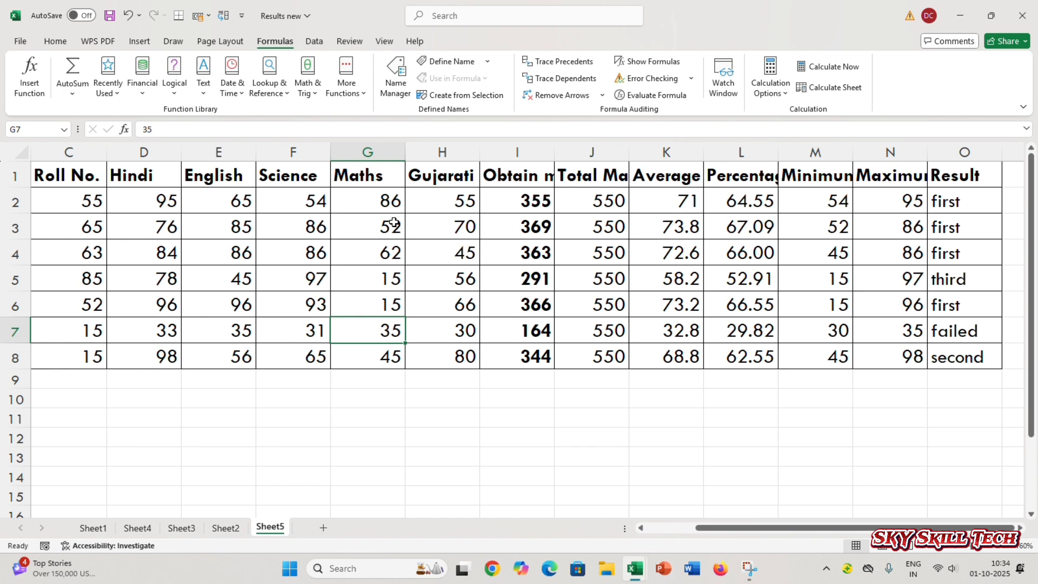